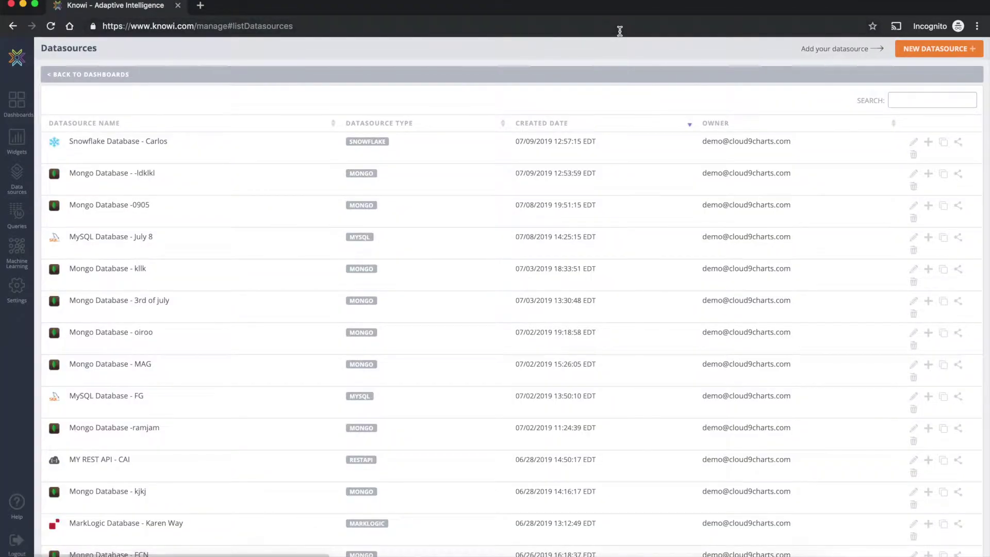
Step: Start a new datasource from the Datasources page to list all connector types
{"action": "left_click", "coordinate": [909, 50]}
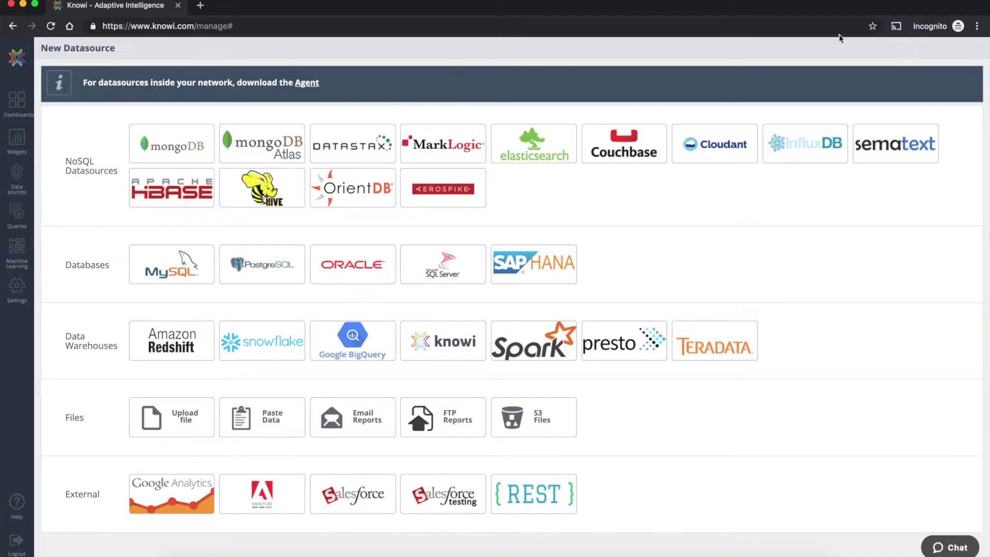
Step: Add a DataStax datasource named 'Cassandra Database - Demo', test its connection, save it, and start querying
{"action": "left_click", "coordinate": [334, 143]}
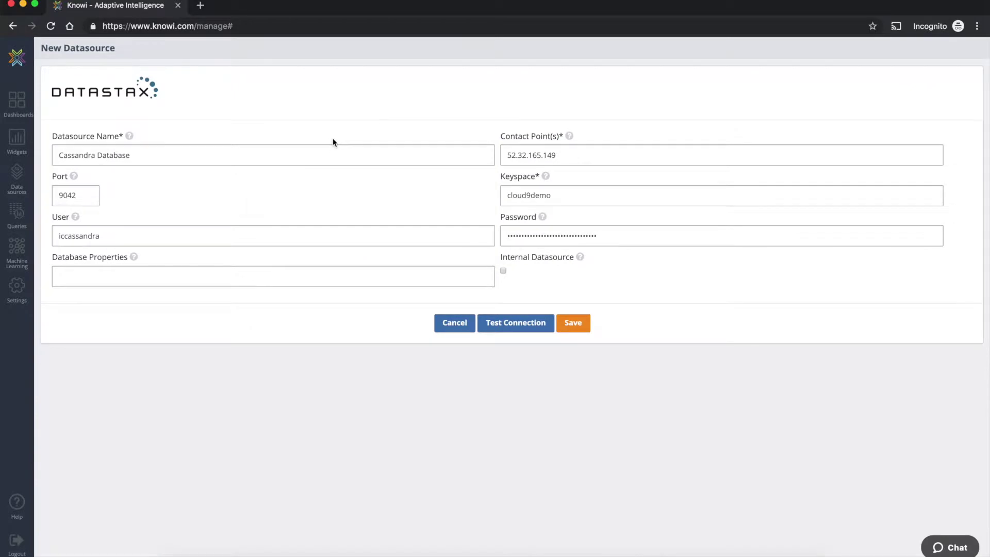
{"action": "left_click", "coordinate": [330, 150]}
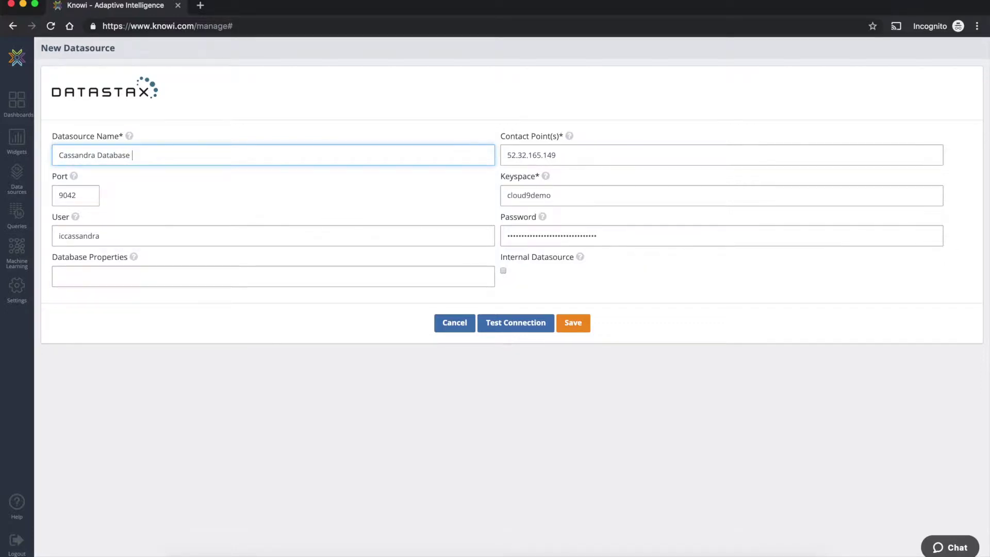
{"action": "type", "text": "- Demo"}
{"action": "left_click", "coordinate": [508, 329]}
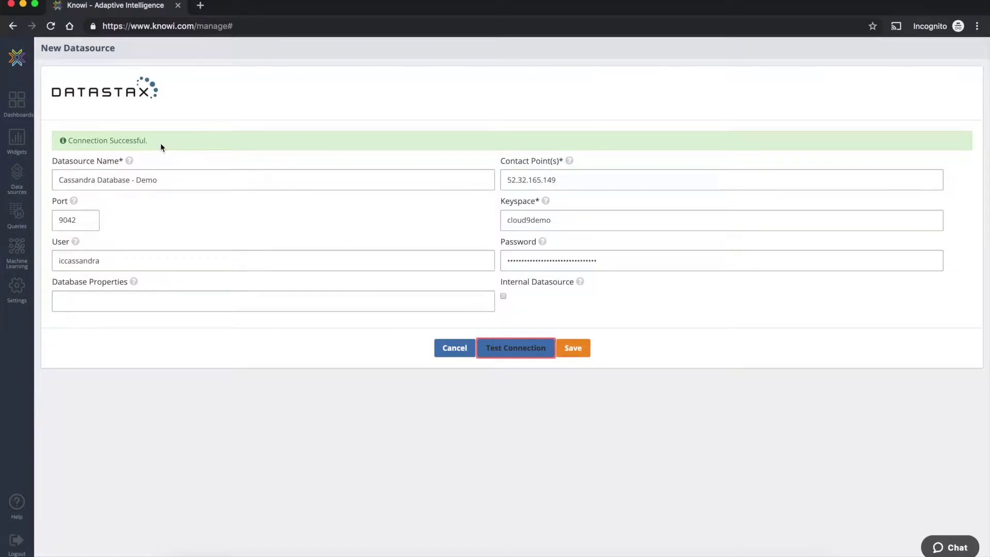
{"action": "left_click", "coordinate": [572, 349]}
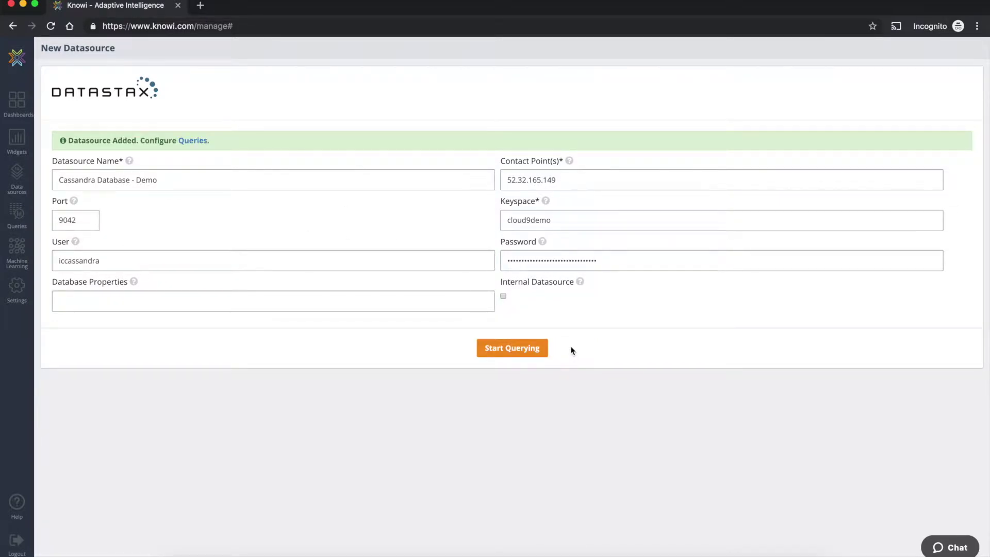
{"action": "left_click", "coordinate": [513, 346]}
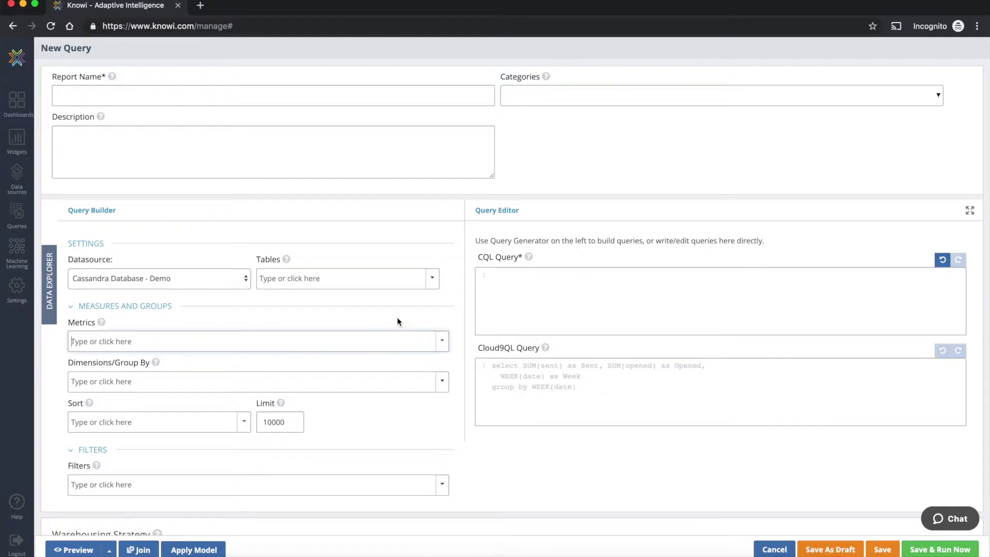
Step: Query the demo_data table and name the report 'Cassandra Query #1'
{"action": "left_click", "coordinate": [378, 279]}
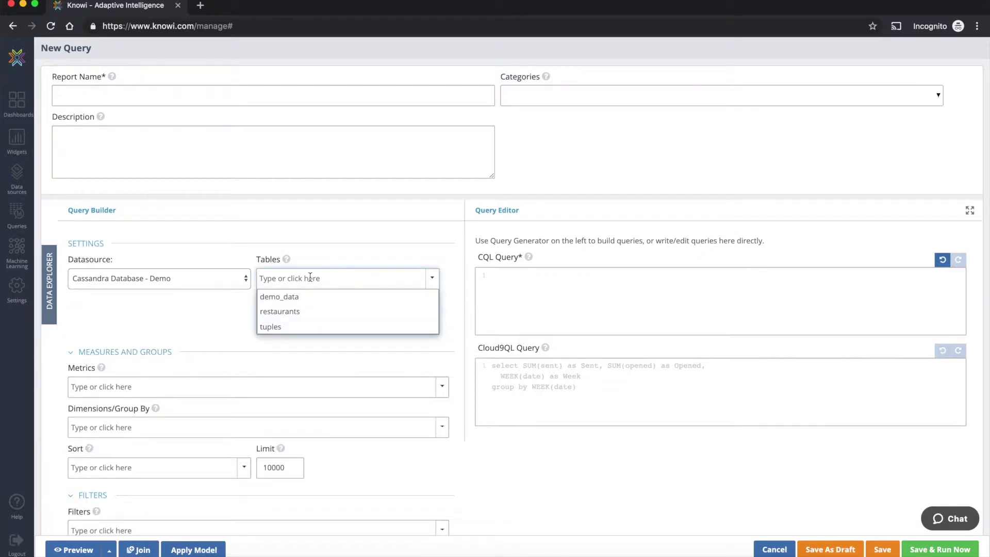
{"action": "left_click", "coordinate": [290, 302]}
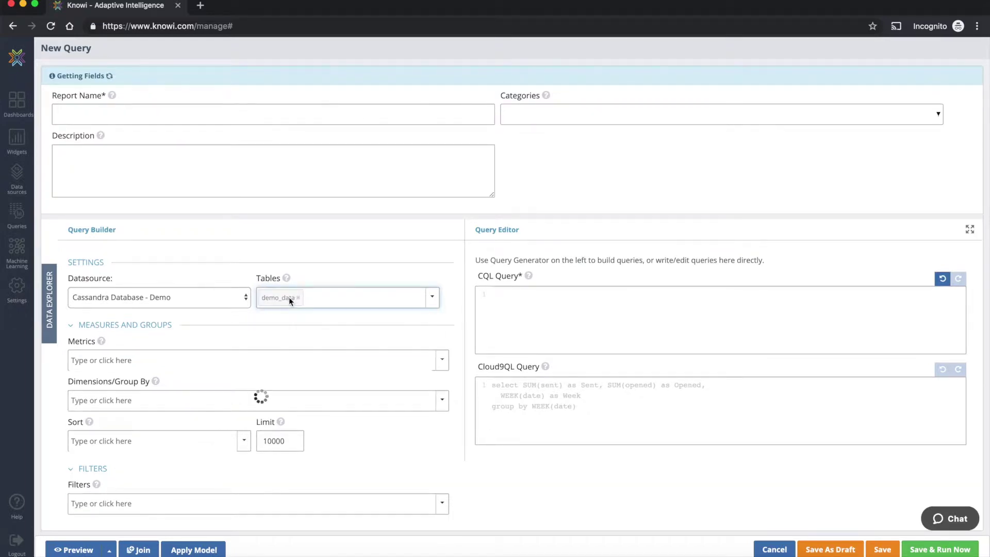
{"action": "left_click", "coordinate": [274, 115]}
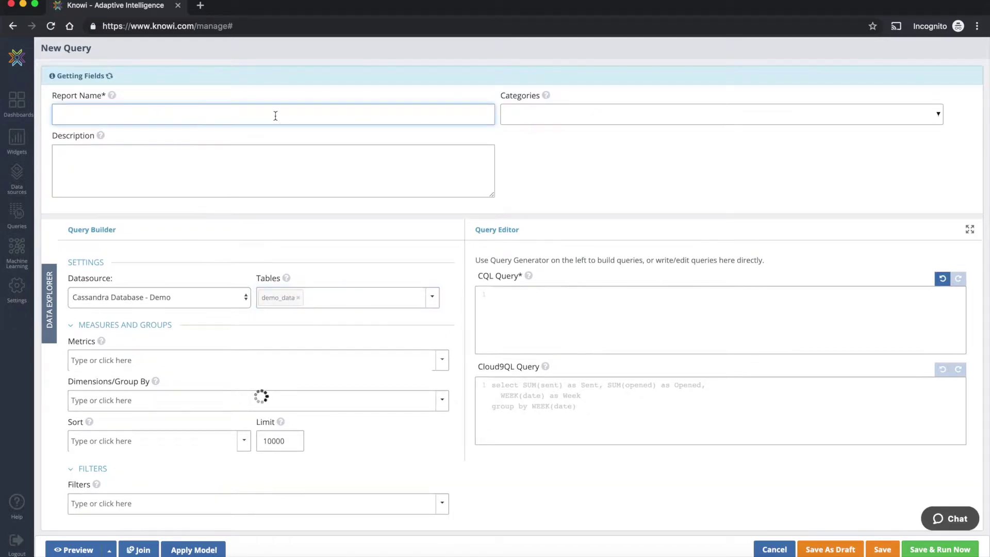
{"action": "type", "text": "Cassa d"}
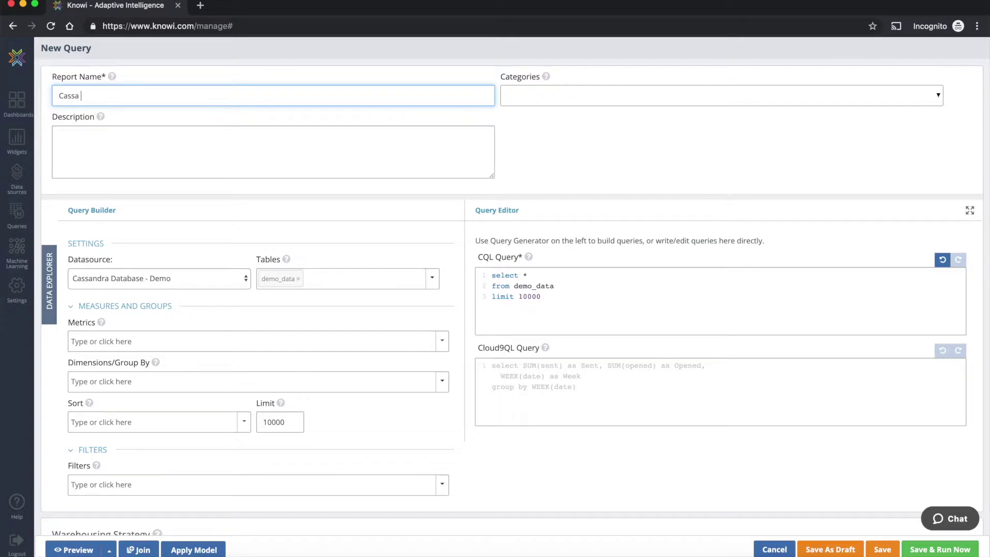
{"action": "key", "text": "BackSpace"}
{"action": "key", "text": "BackSpace"}
{"action": "type", "text": "ndra Quer y #1"}
{"action": "left_click", "coordinate": [200, 237]}
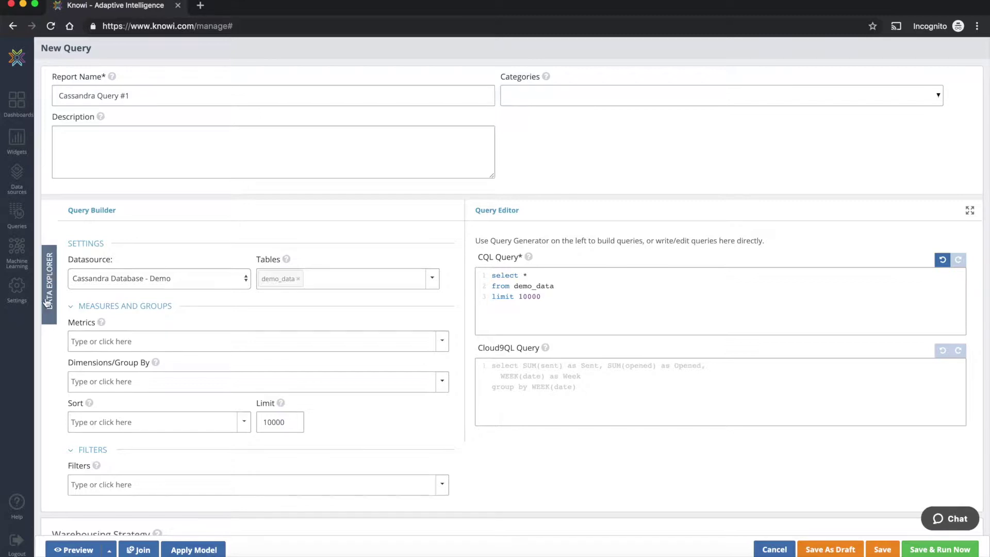
Step: Add bounced, conversions, message_type and date as query metrics
{"action": "left_click", "coordinate": [107, 344]}
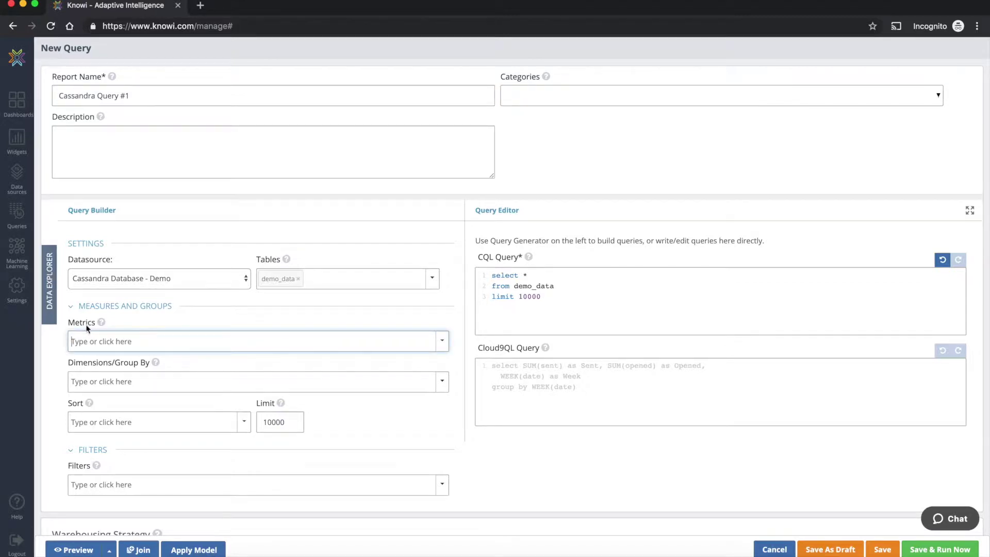
{"action": "left_click", "coordinate": [97, 341]}
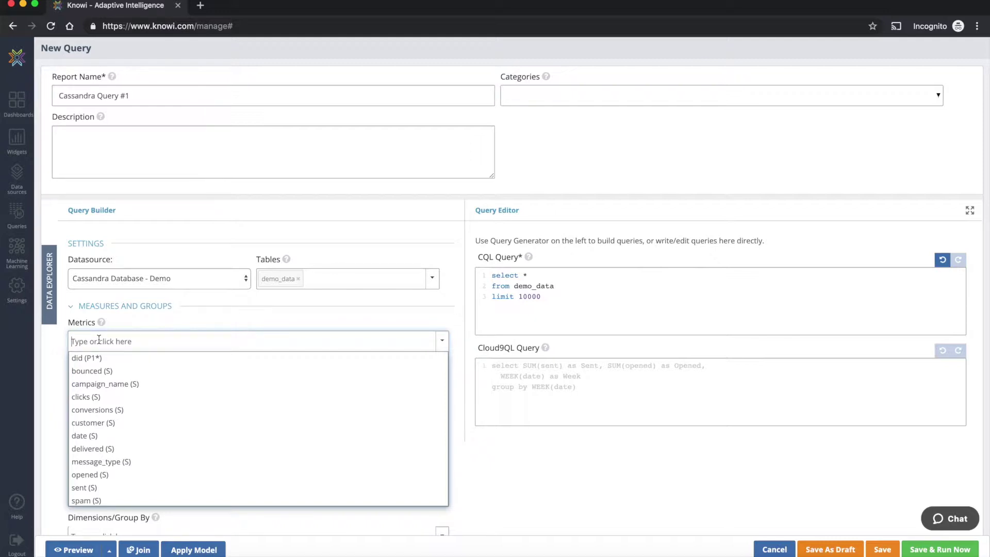
{"action": "left_click", "coordinate": [51, 351]}
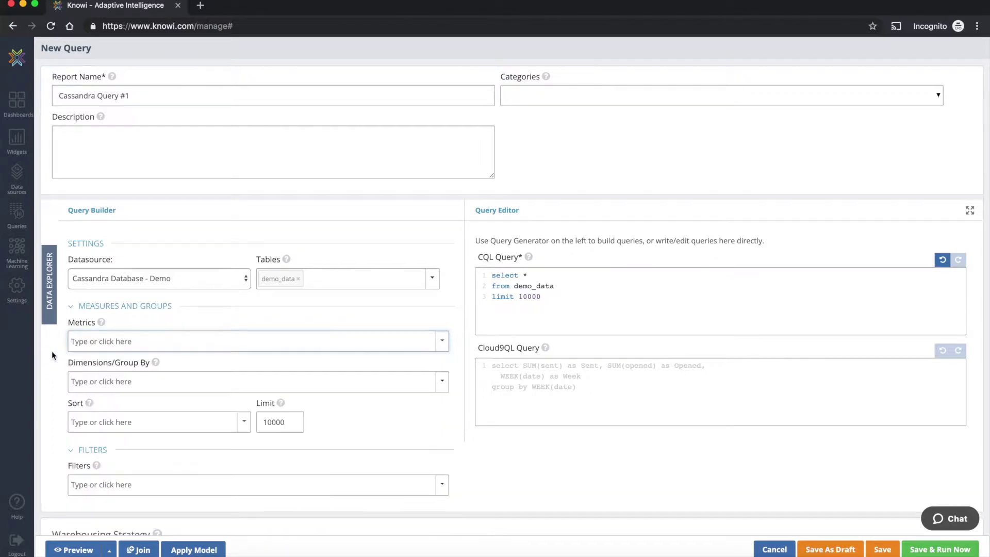
{"action": "left_click", "coordinate": [184, 341]}
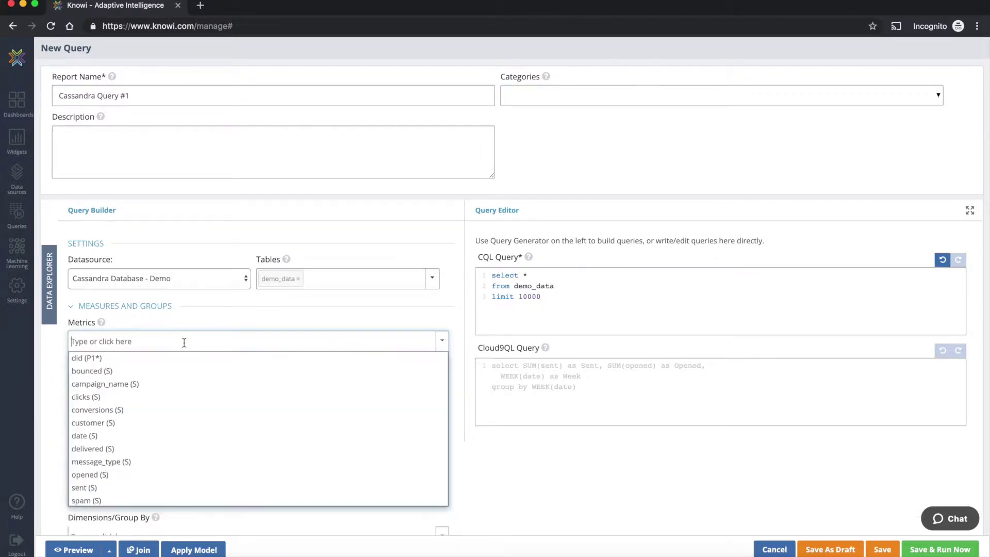
{"action": "left_click", "coordinate": [133, 373]}
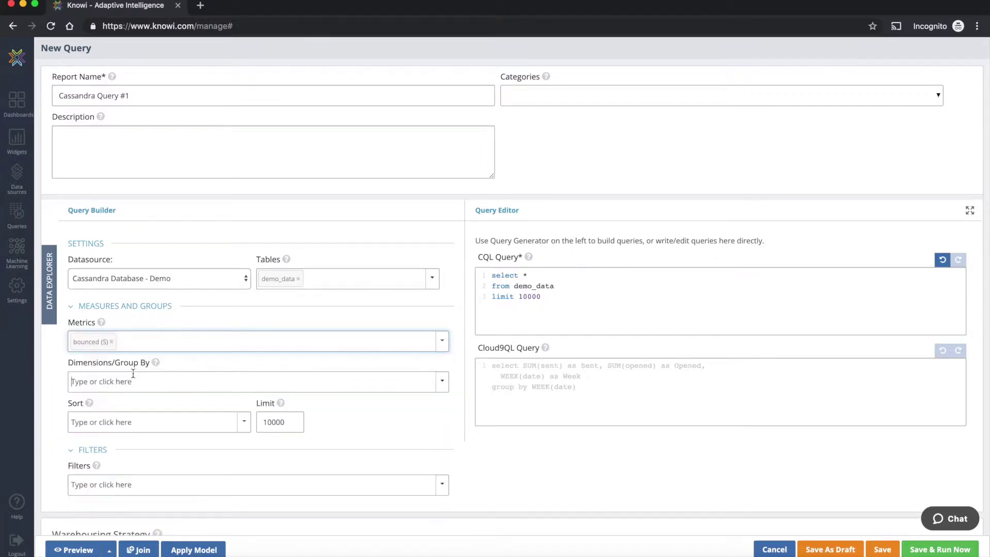
{"action": "left_click", "coordinate": [176, 337]}
{"action": "left_click", "coordinate": [122, 398]}
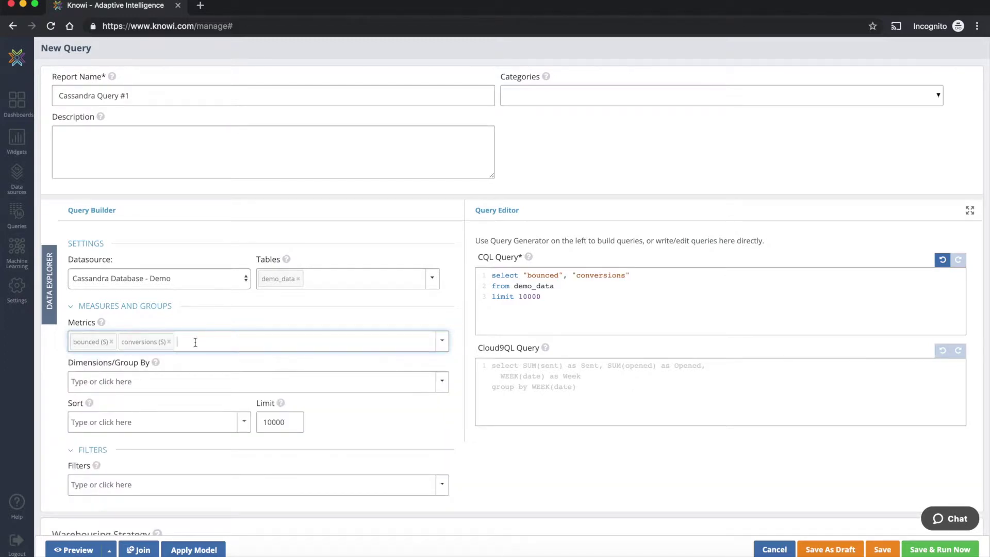
{"action": "left_click", "coordinate": [195, 342]}
{"action": "left_click", "coordinate": [125, 434]}
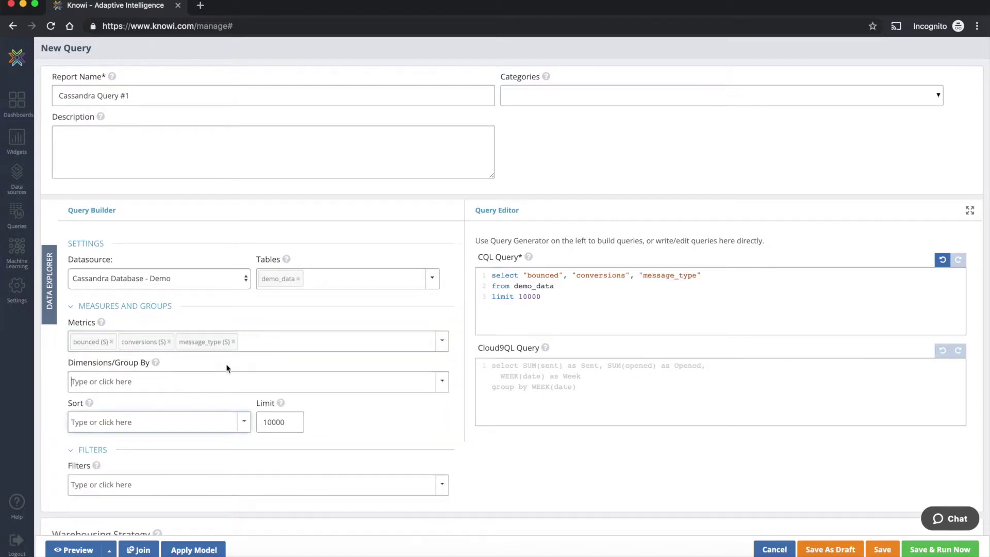
{"action": "left_click", "coordinate": [255, 344]}
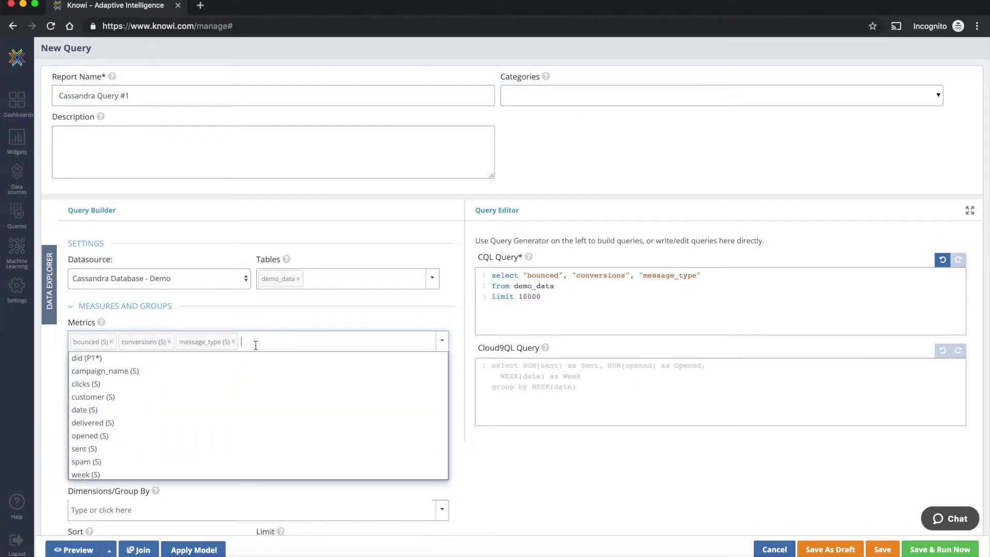
{"action": "left_click", "coordinate": [137, 412]}
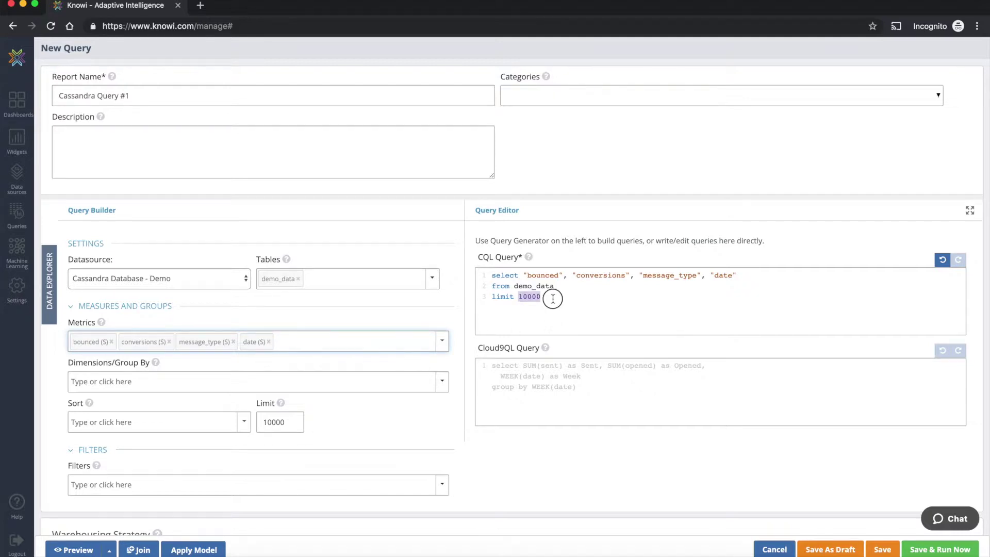
Step: Review the generated CQL, then add opened and customer as metrics
{"action": "left_click_drag", "start_coordinate": [551, 297], "coordinate": [484, 278]}
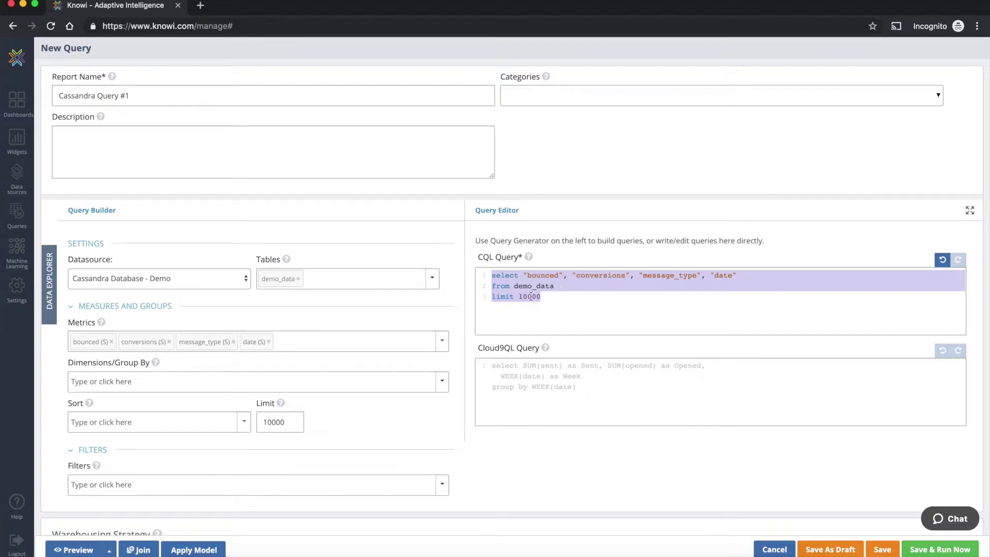
{"action": "left_click", "coordinate": [564, 301]}
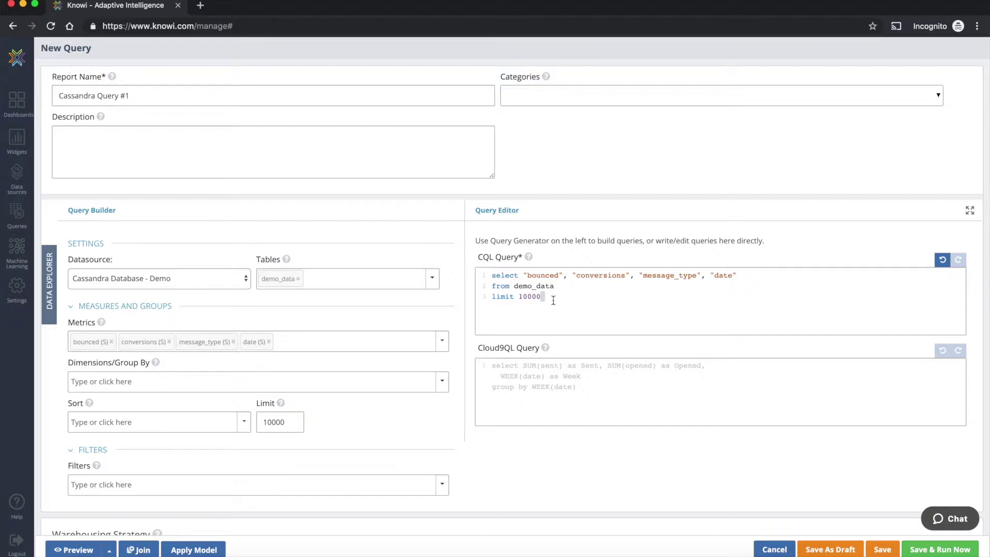
{"action": "left_click", "coordinate": [381, 299]}
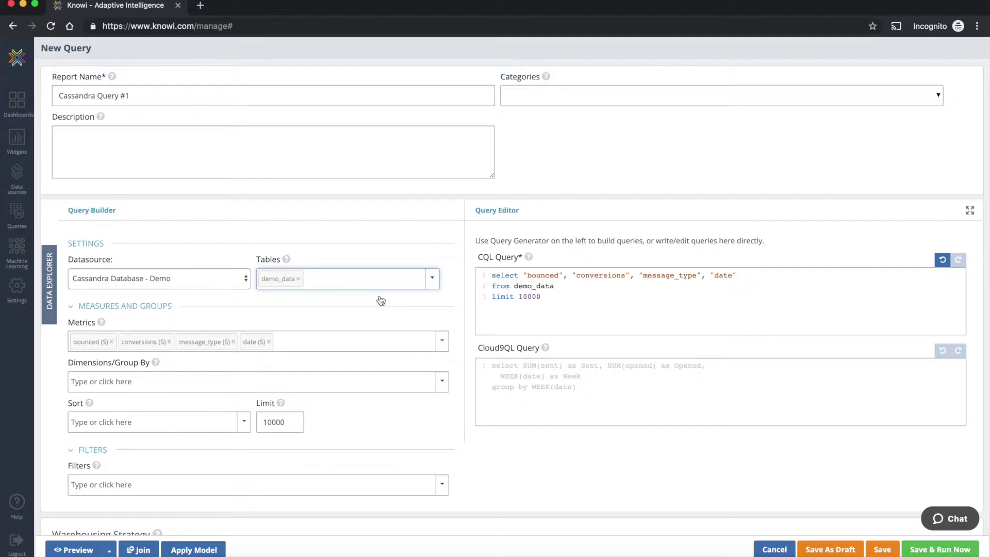
{"action": "left_click", "coordinate": [309, 341]}
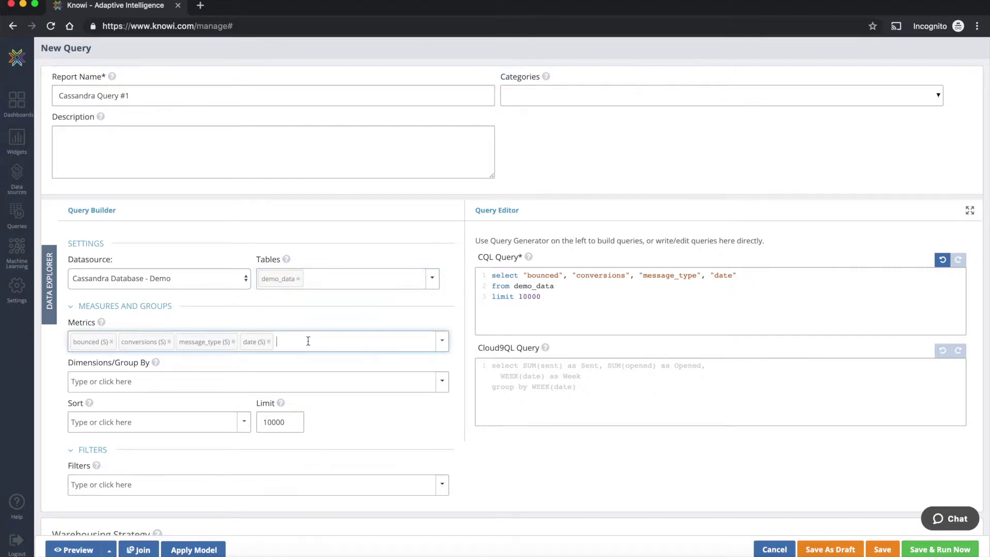
{"action": "scroll", "coordinate": [307, 340], "scroll_direction": "down", "scroll_amount": 1}
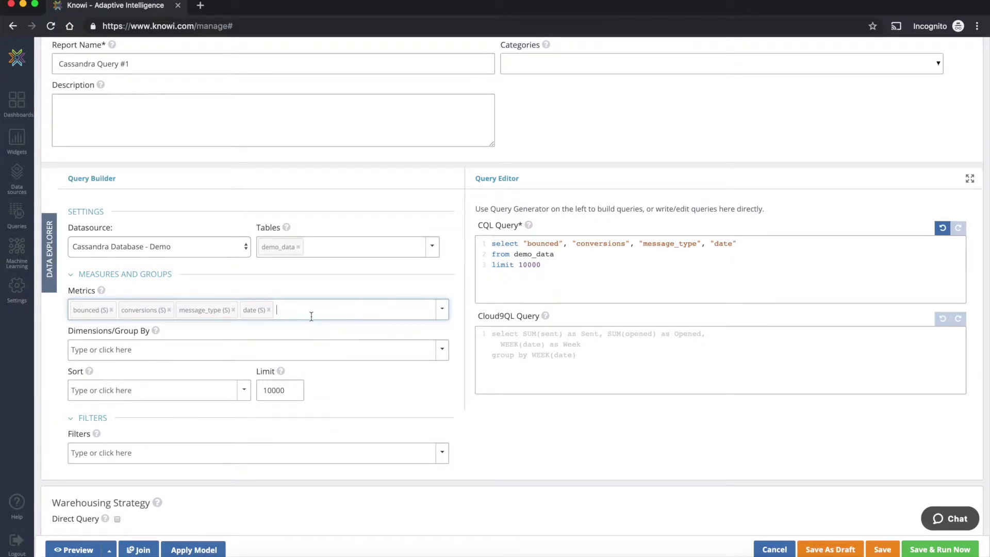
{"action": "left_click", "coordinate": [309, 314]}
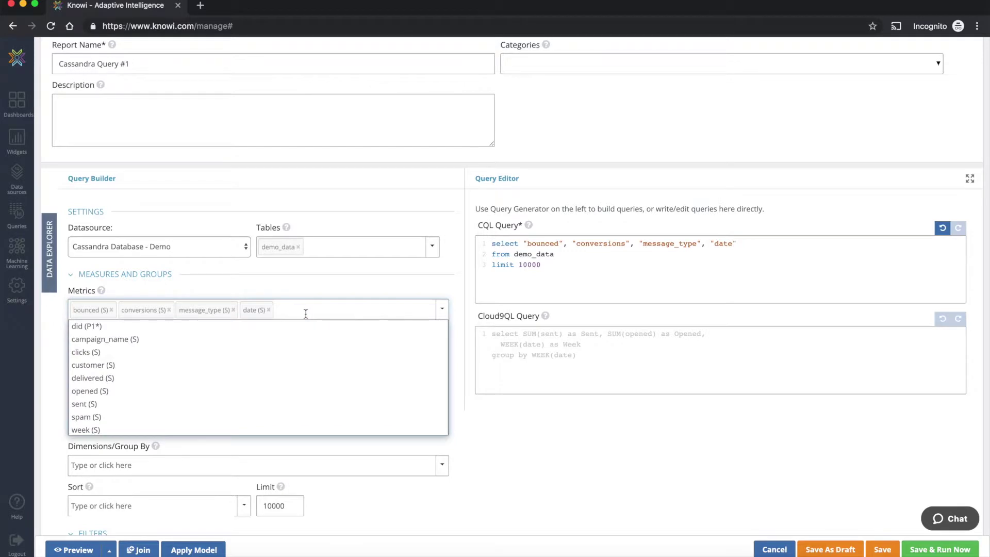
{"action": "left_click", "coordinate": [168, 393]}
{"action": "left_click", "coordinate": [338, 309]}
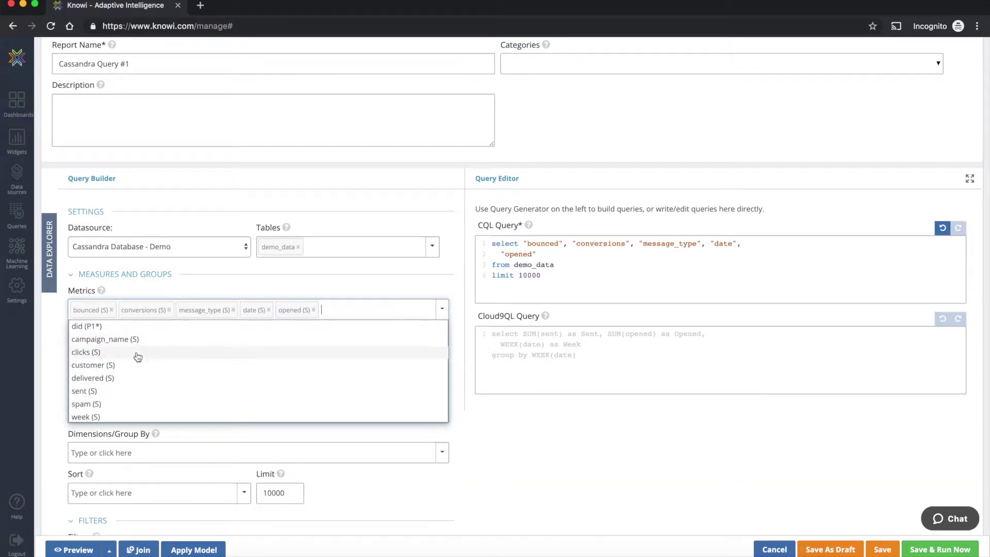
{"action": "left_click", "coordinate": [122, 366]}
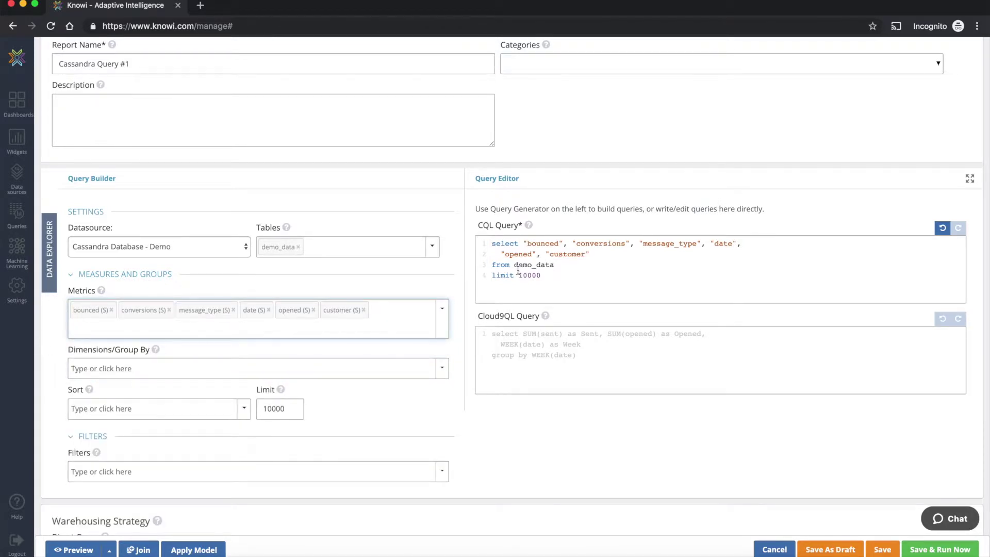
{"action": "left_click", "coordinate": [243, 408]}
{"action": "scroll", "coordinate": [251, 414], "scroll_direction": "down", "scroll_amount": 3}
{"action": "left_click", "coordinate": [67, 552]}
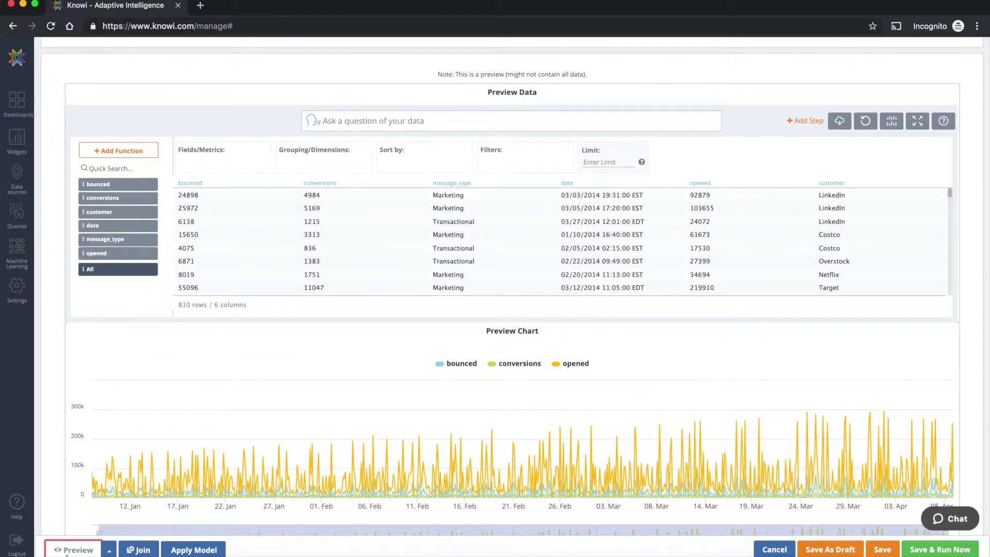
{"action": "scroll", "coordinate": [66, 555], "scroll_direction": "up", "scroll_amount": 7}
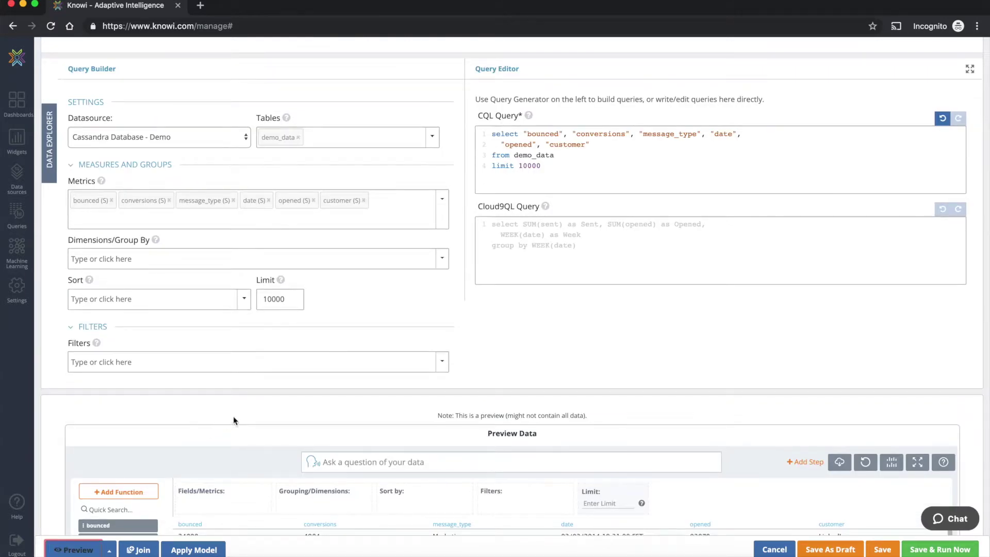
{"action": "left_click", "coordinate": [296, 362]}
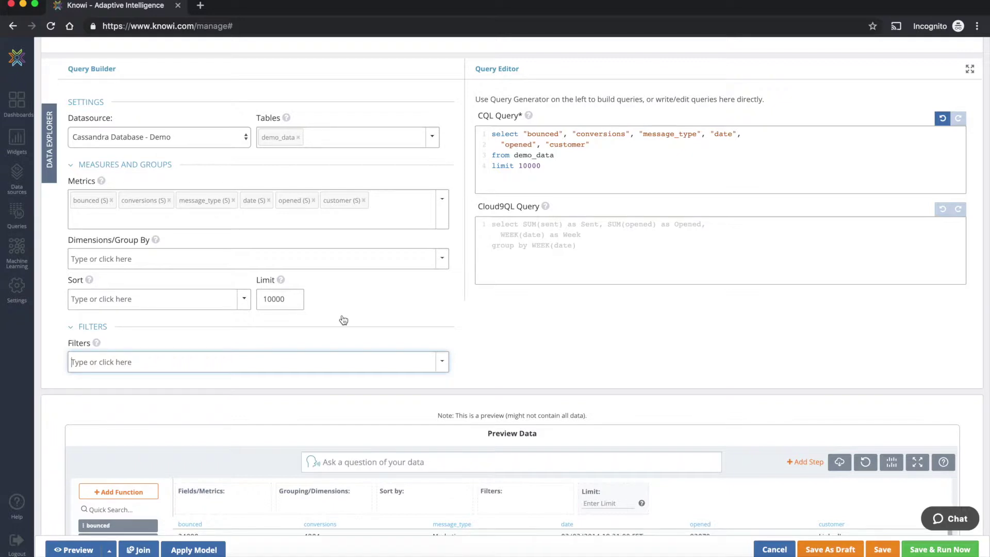
{"action": "left_click", "coordinate": [433, 260]}
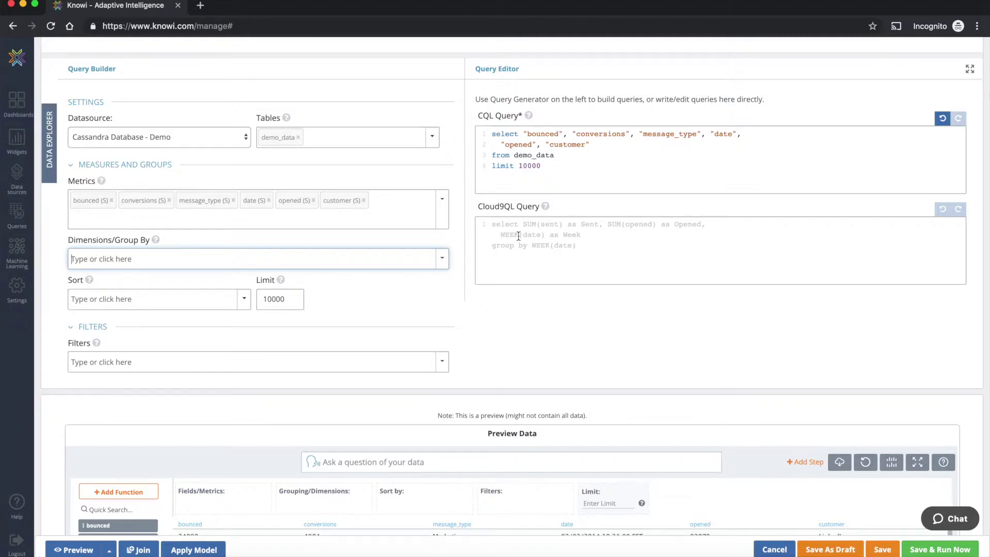
{"action": "scroll", "coordinate": [519, 237], "scroll_direction": "up", "scroll_amount": 2}
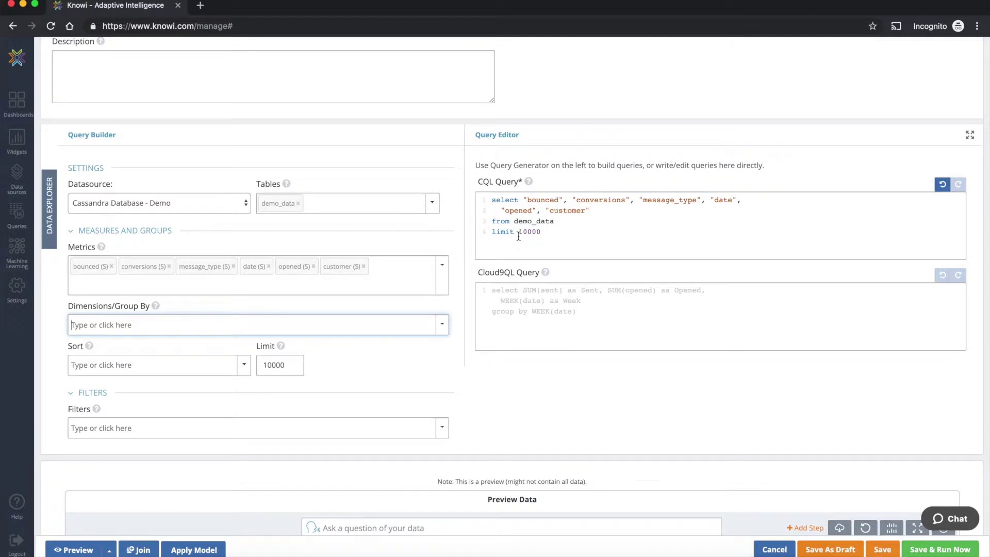
{"action": "scroll", "coordinate": [519, 236], "scroll_direction": "down", "scroll_amount": 2}
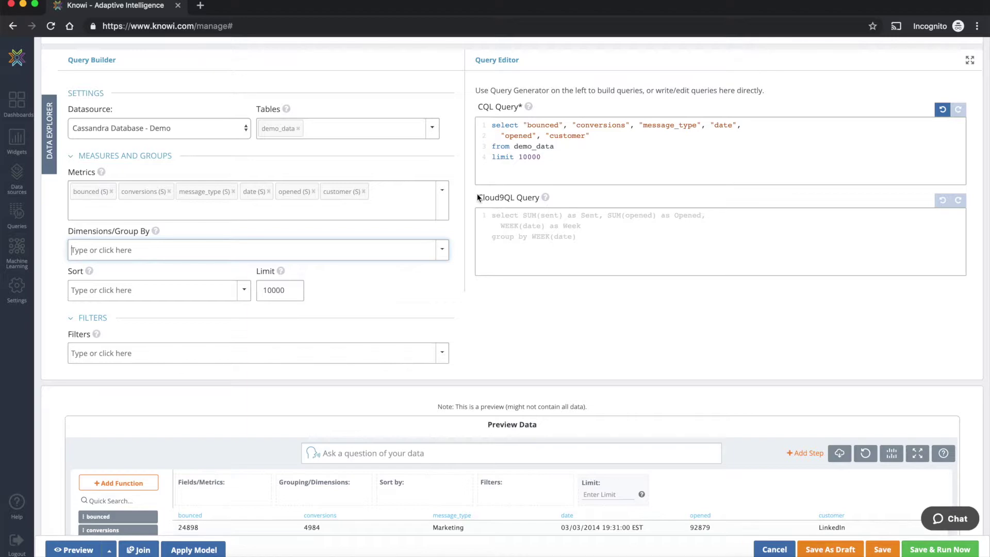
{"action": "left_click_drag", "start_coordinate": [478, 197], "coordinate": [533, 196]}
{"action": "scroll", "coordinate": [534, 196], "scroll_direction": "down", "scroll_amount": 5}
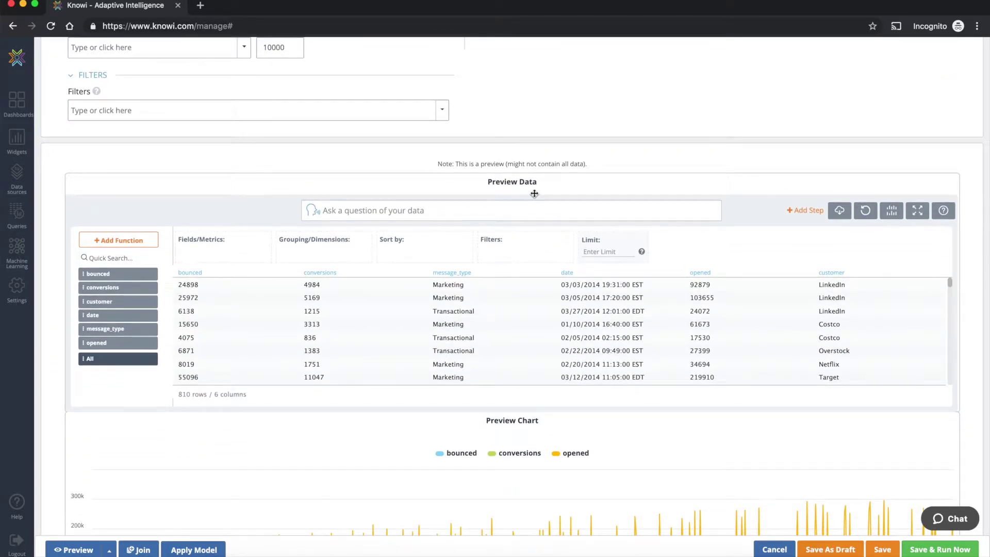
{"action": "scroll", "coordinate": [534, 193], "scroll_direction": "down", "scroll_amount": 2}
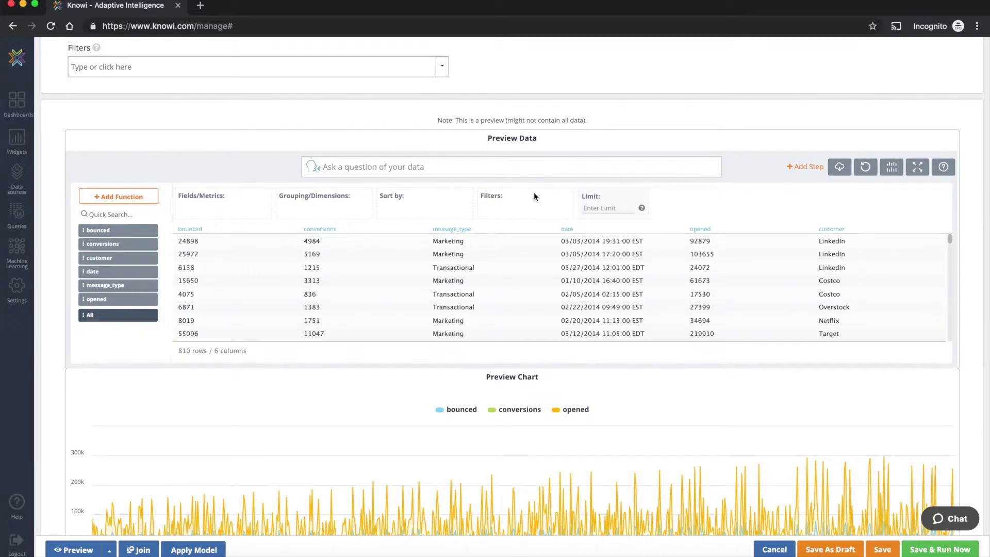
{"action": "scroll", "coordinate": [534, 194], "scroll_direction": "down", "scroll_amount": 3}
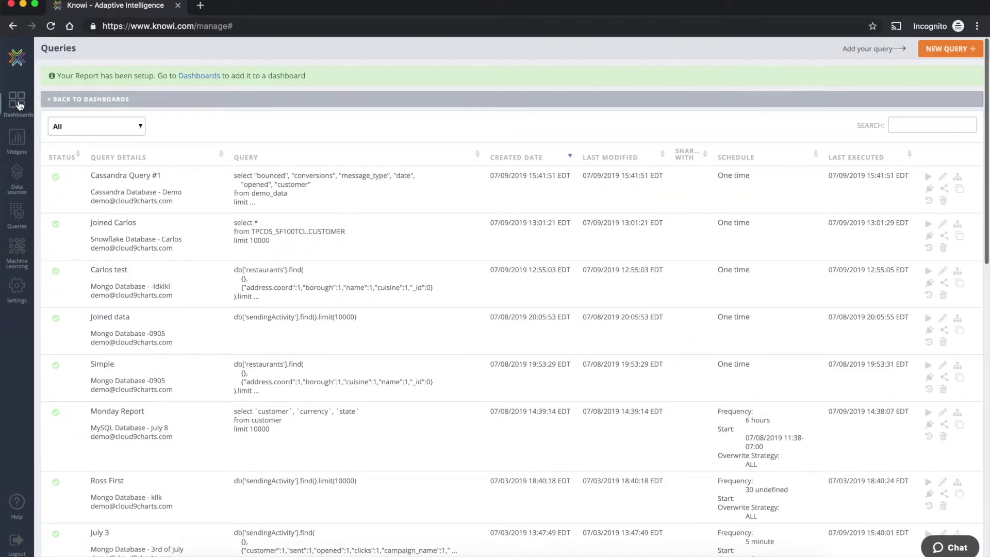
Step: Create a dashboard named 'Cassandra Dashboard' showing the Cassandra Query #1 widget
{"action": "left_click", "coordinate": [16, 101]}
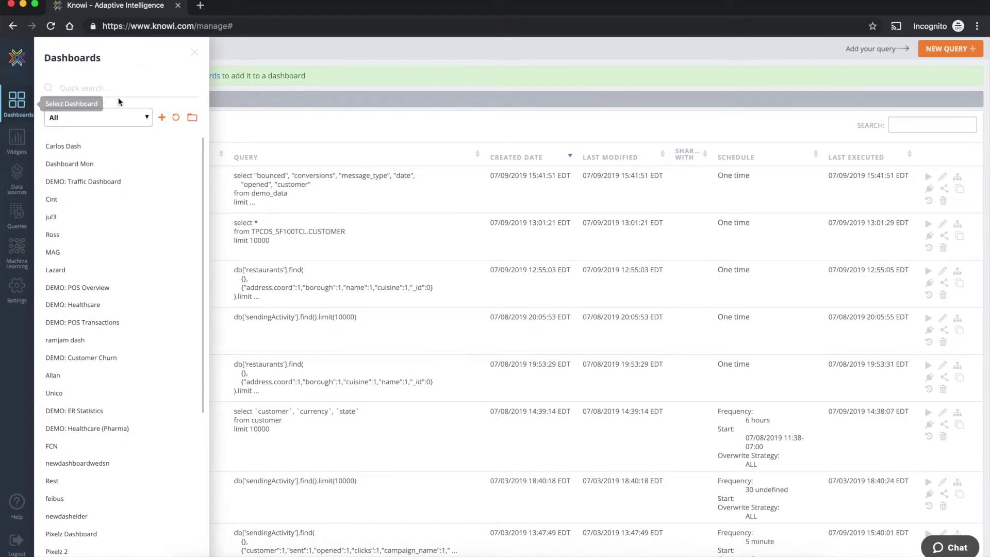
{"action": "left_click", "coordinate": [162, 117]}
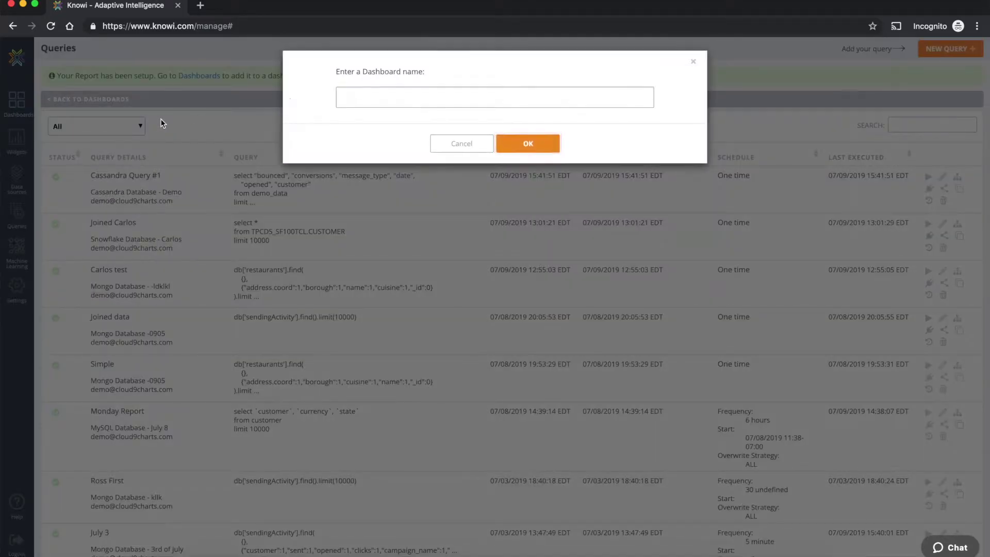
{"action": "left_click", "coordinate": [381, 99]}
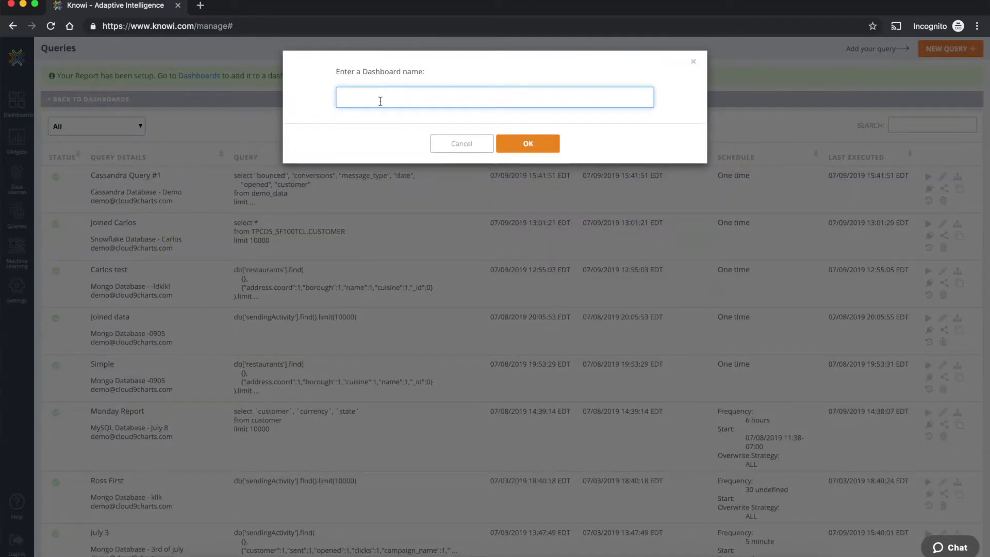
{"action": "type", "text": "Cassandra Dashb"}
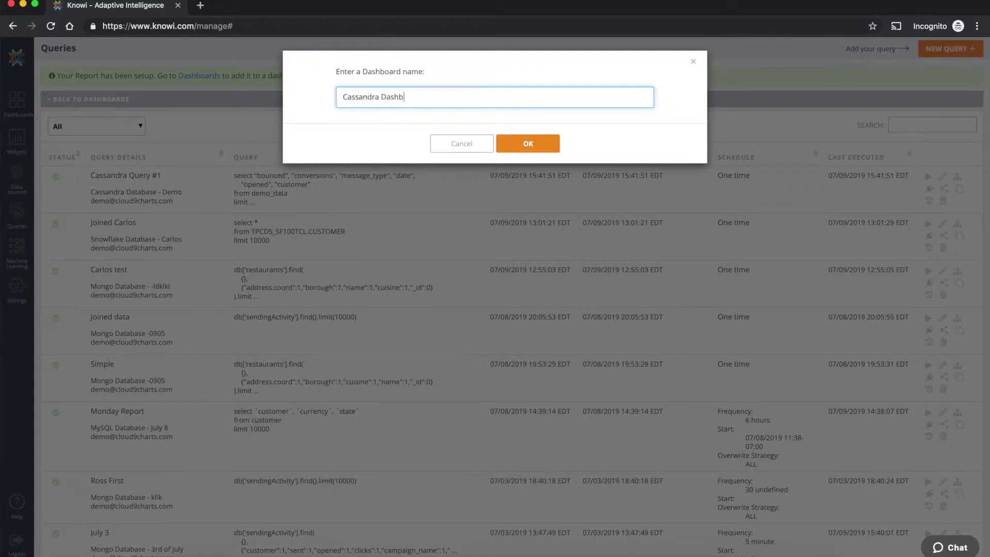
{"action": "type", "text": "oard"}
{"action": "left_click", "coordinate": [510, 144]}
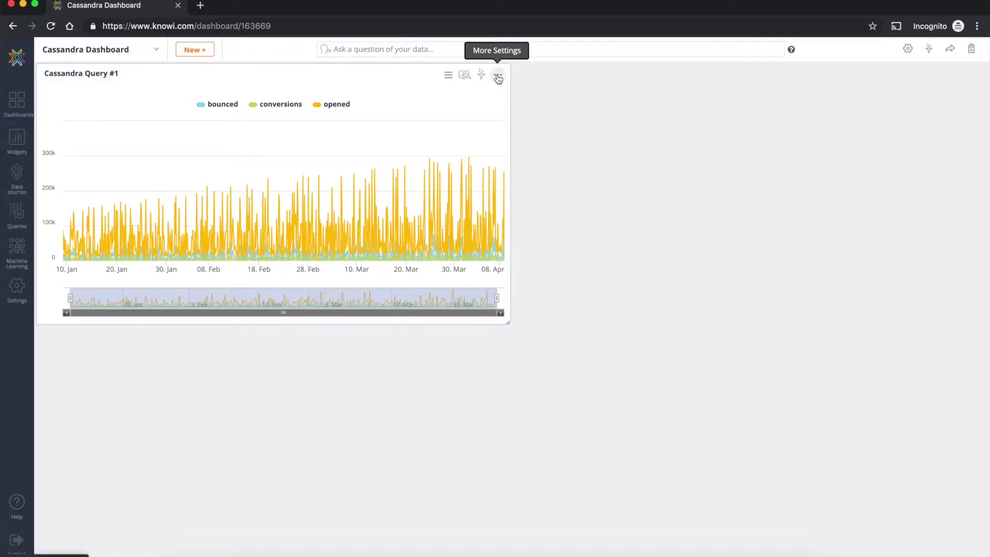
{"action": "left_click", "coordinate": [498, 78]}
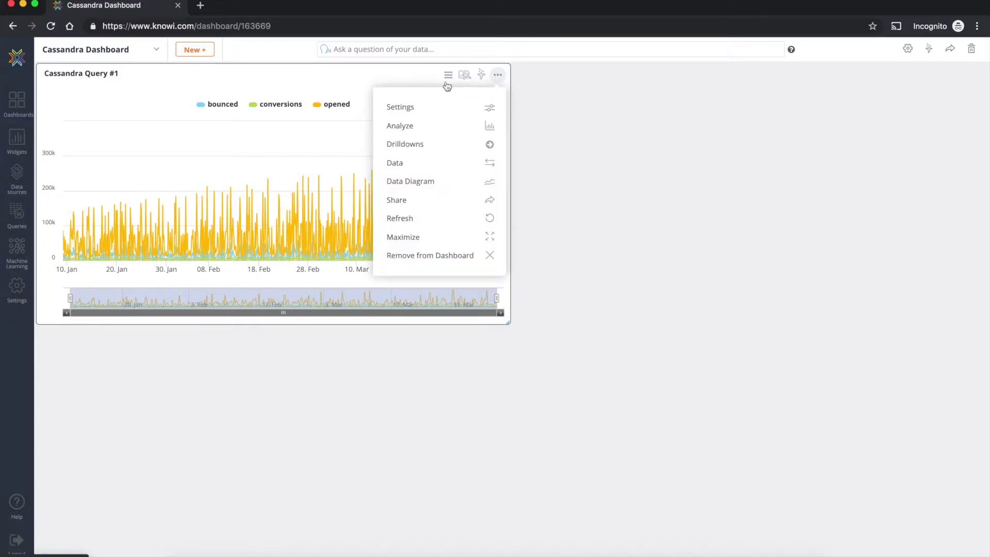
Step: Switch the Cassandra Query #1 widget's visualization to Data Grid and save it
{"action": "left_click", "coordinate": [410, 109]}
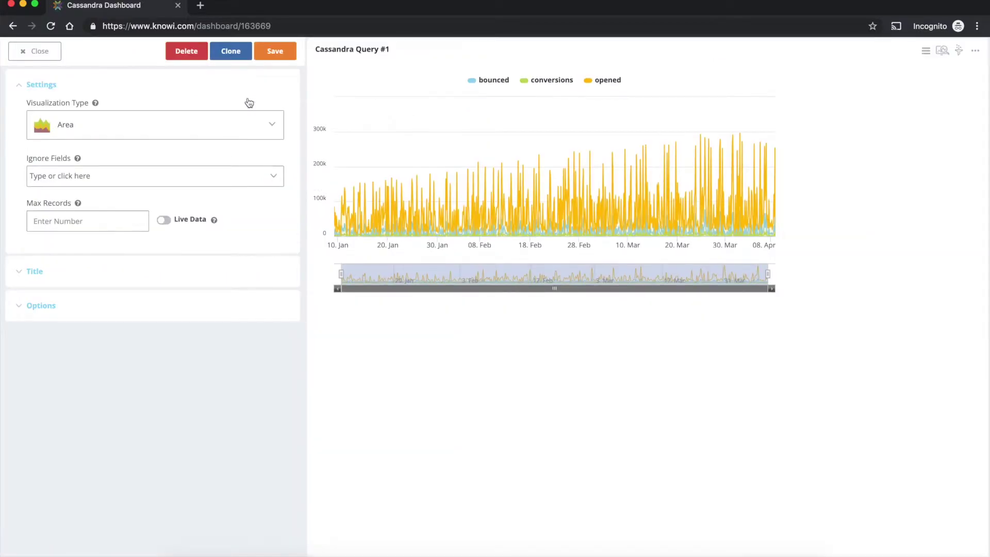
{"action": "left_click", "coordinate": [238, 127]}
{"action": "scroll", "coordinate": [206, 202], "scroll_direction": "down", "scroll_amount": 3}
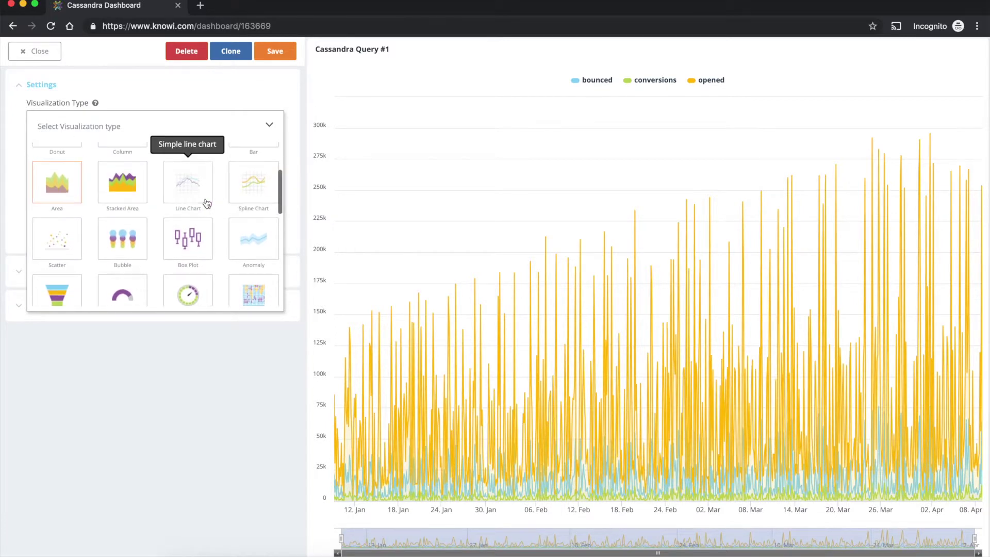
{"action": "scroll", "coordinate": [206, 201], "scroll_direction": "up", "scroll_amount": 3}
{"action": "left_click", "coordinate": [53, 171]}
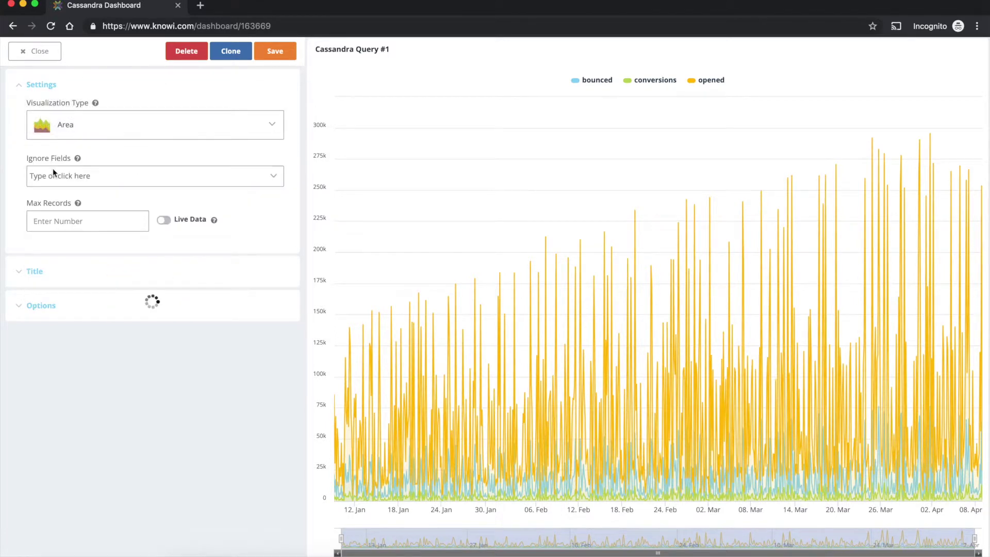
{"action": "left_click", "coordinate": [277, 58]}
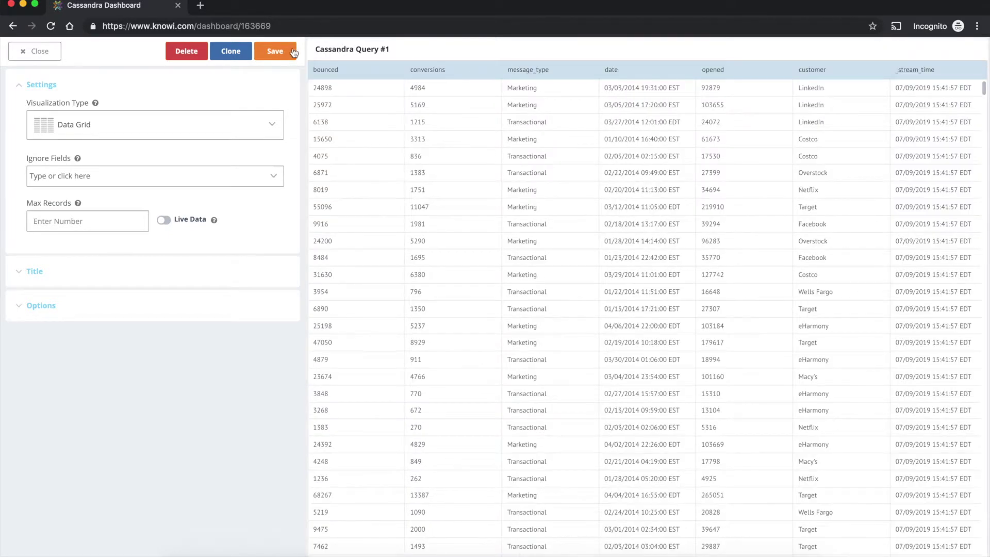
{"action": "left_click", "coordinate": [290, 54]}
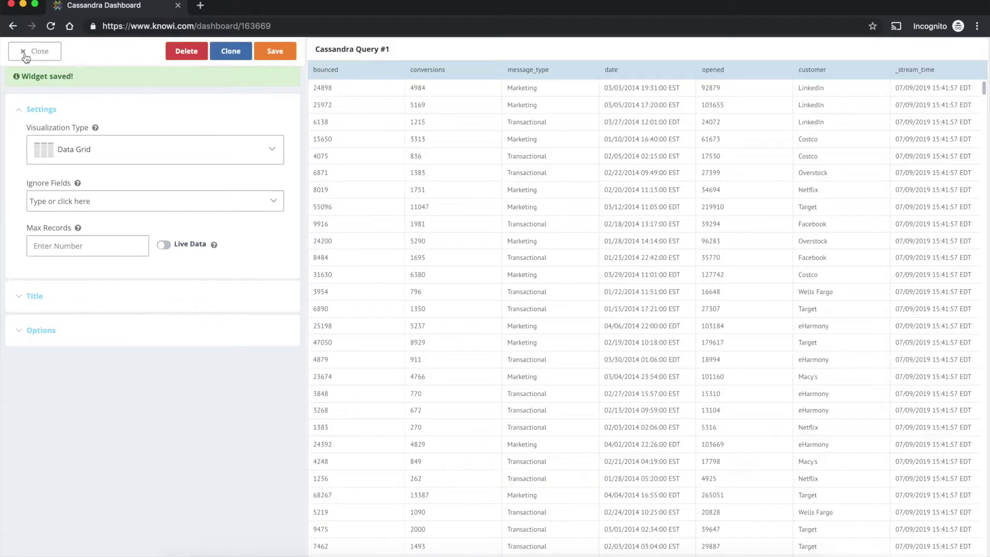
{"action": "left_click", "coordinate": [26, 54]}
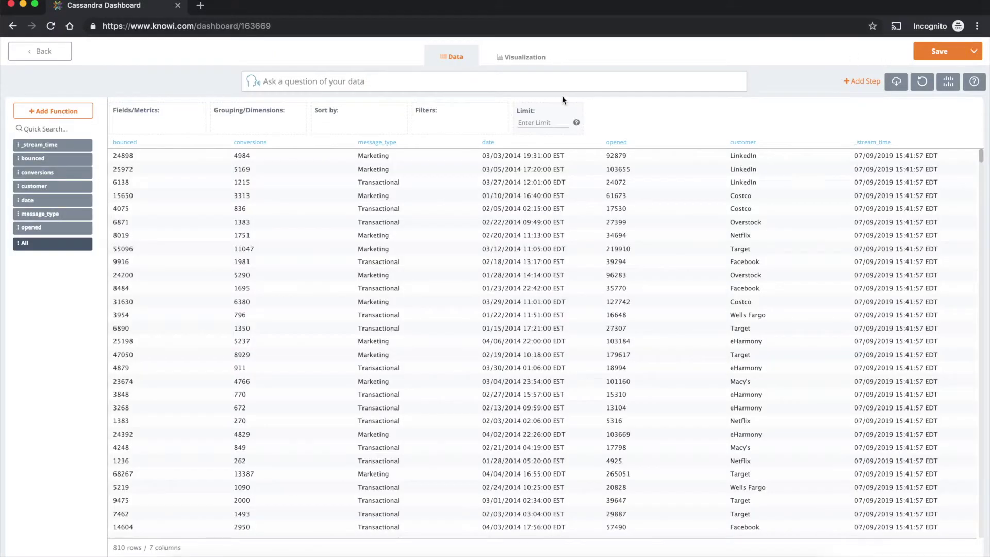
Step: Ask 'sum opened by customer and message_type' to get 18 grouped rows of total opened
{"action": "left_click", "coordinate": [517, 77]}
{"action": "type", "text": "sum"}
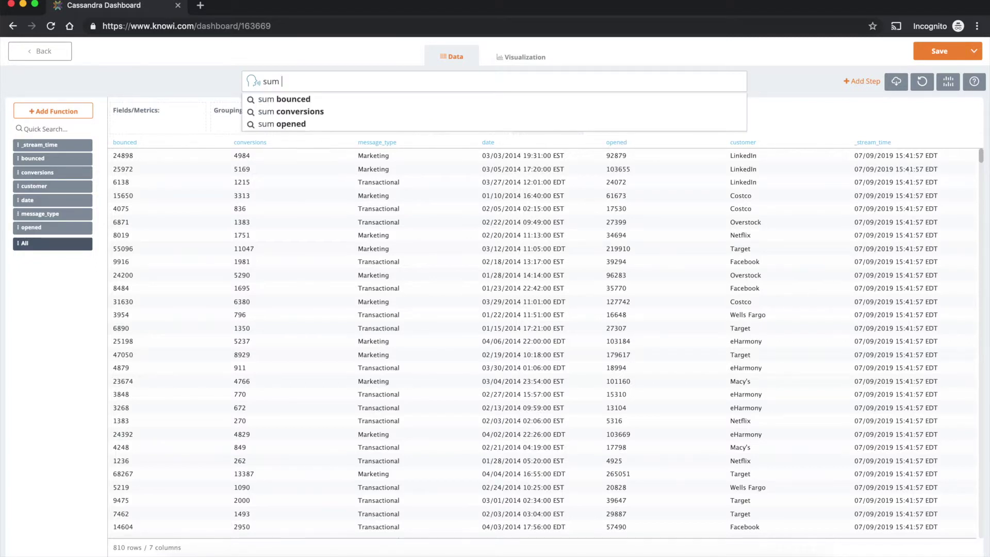
{"action": "type", "text": " opened by "}
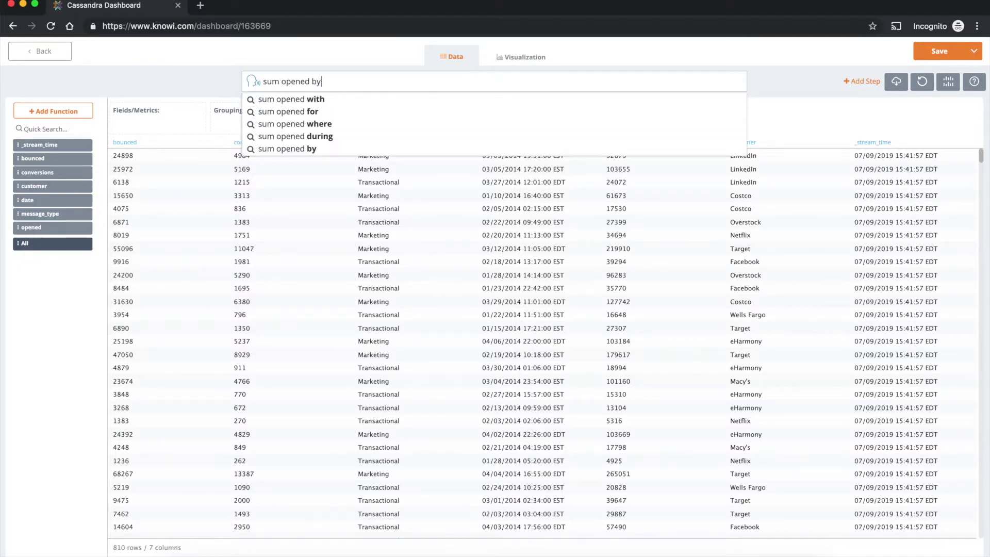
{"action": "type", "text": "cys"}
{"action": "key", "text": "BackSpace"}
{"action": "key", "text": "BackSpace"}
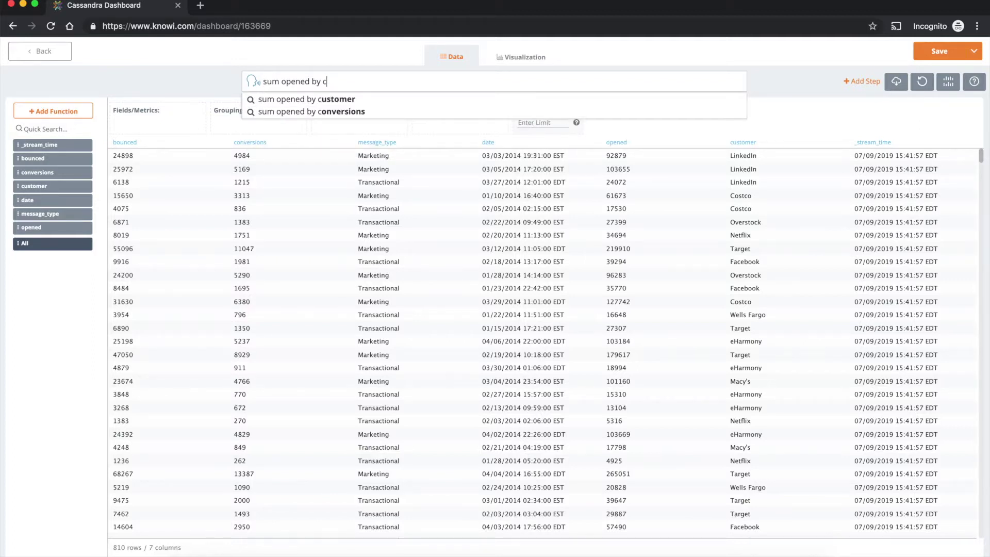
{"action": "type", "text": "ustomer and me"}
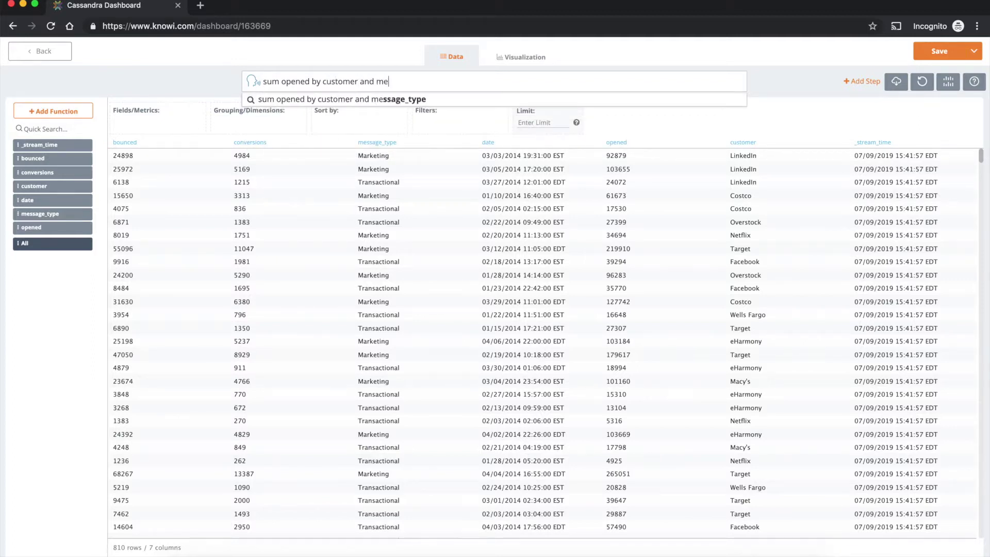
{"action": "key", "text": "Down"}
{"action": "key", "text": "Return"}
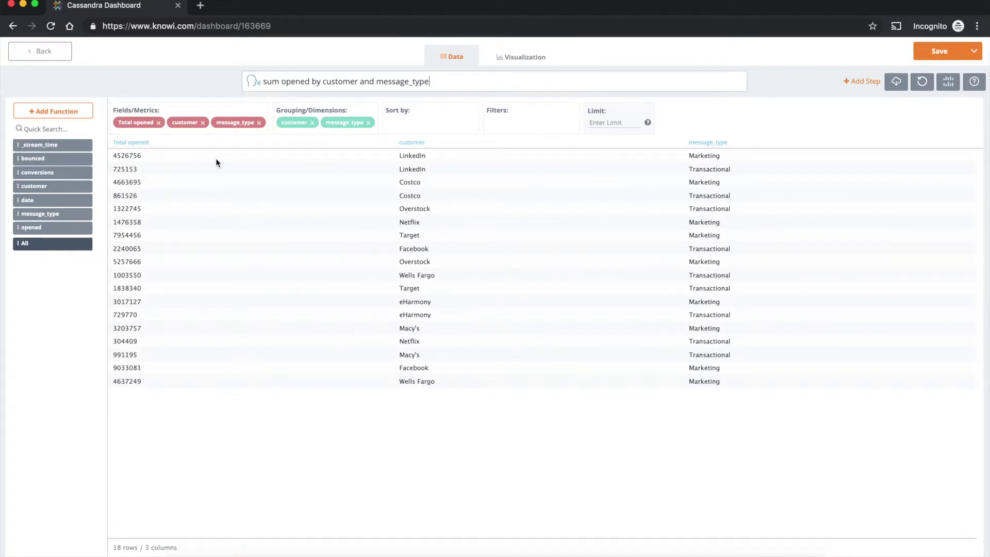
{"action": "left_click", "coordinate": [528, 60]}
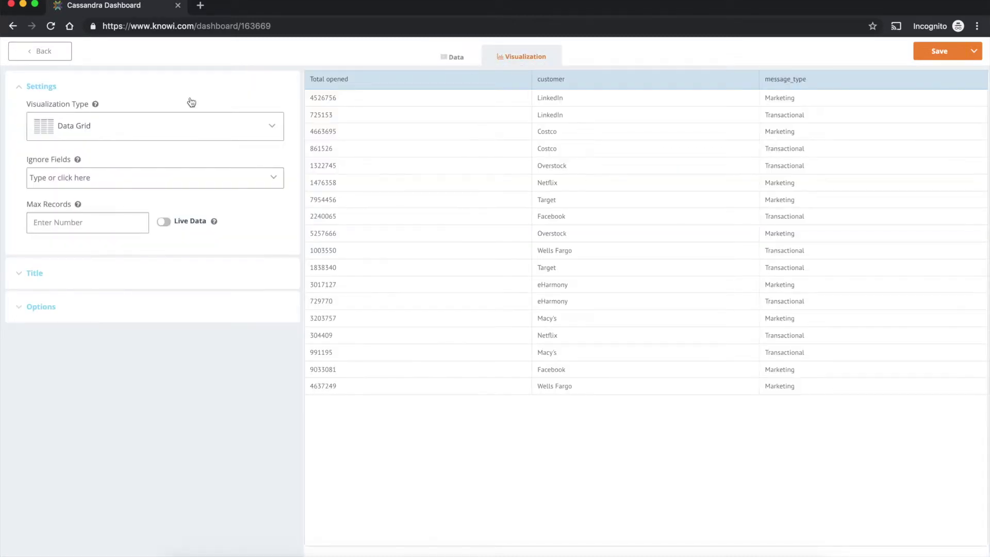
Step: Chart total opened per customer as a stacked column chart stacked by message_type
{"action": "left_click", "coordinate": [132, 126]}
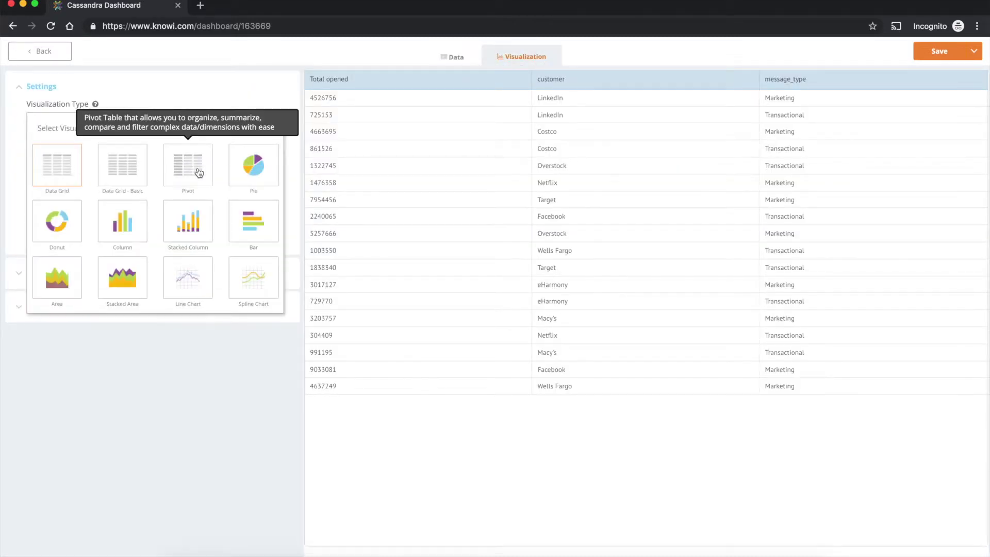
{"action": "left_click", "coordinate": [182, 225]}
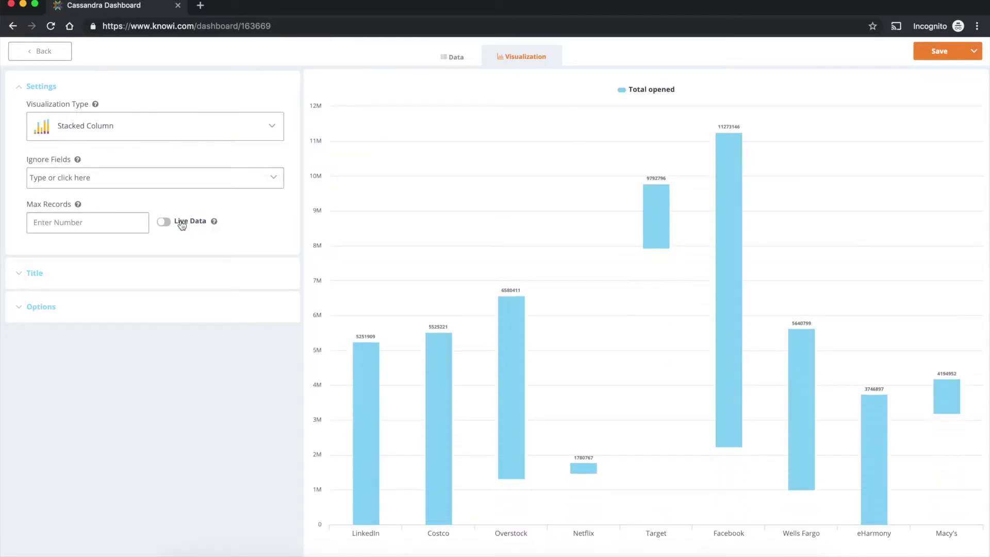
{"action": "left_click", "coordinate": [41, 310]}
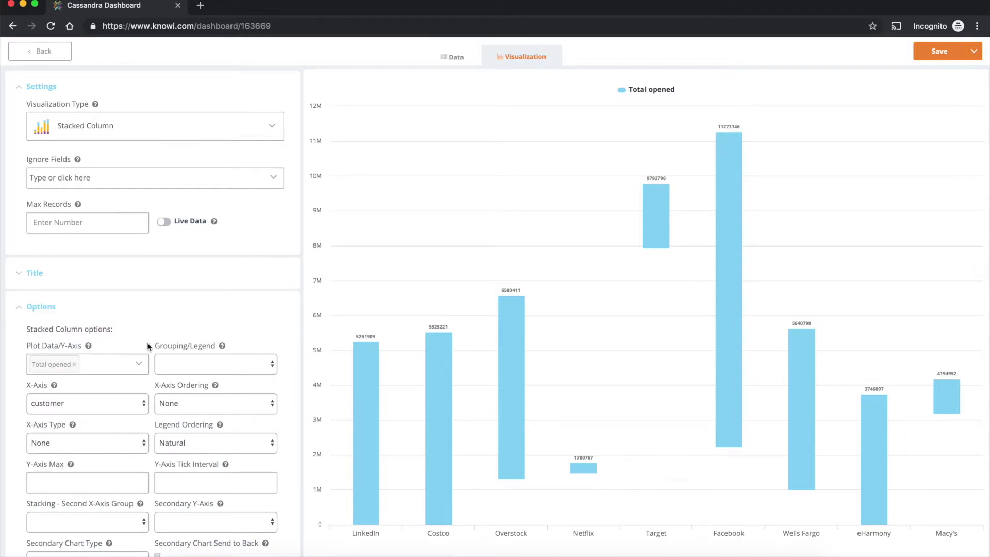
{"action": "left_click", "coordinate": [183, 363]}
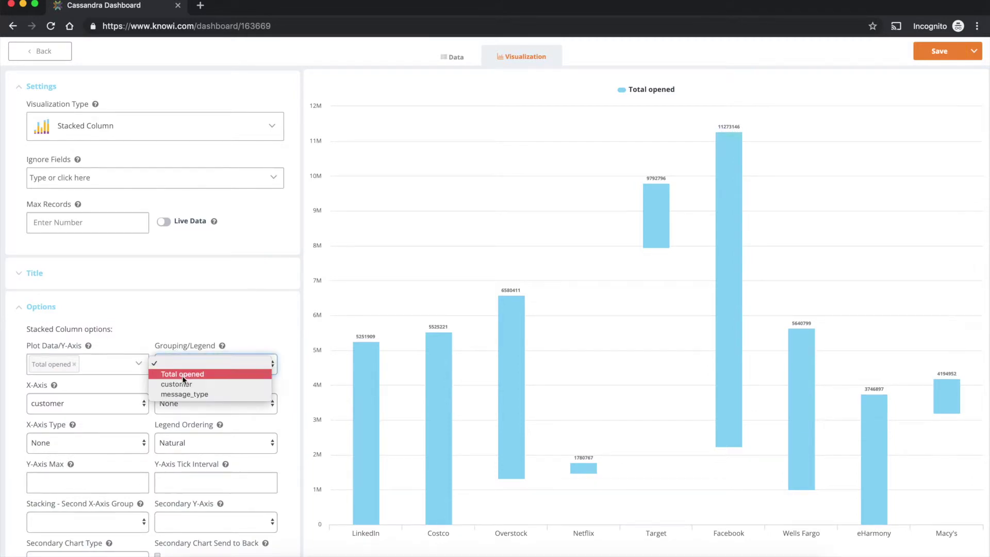
{"action": "left_click", "coordinate": [178, 395]}
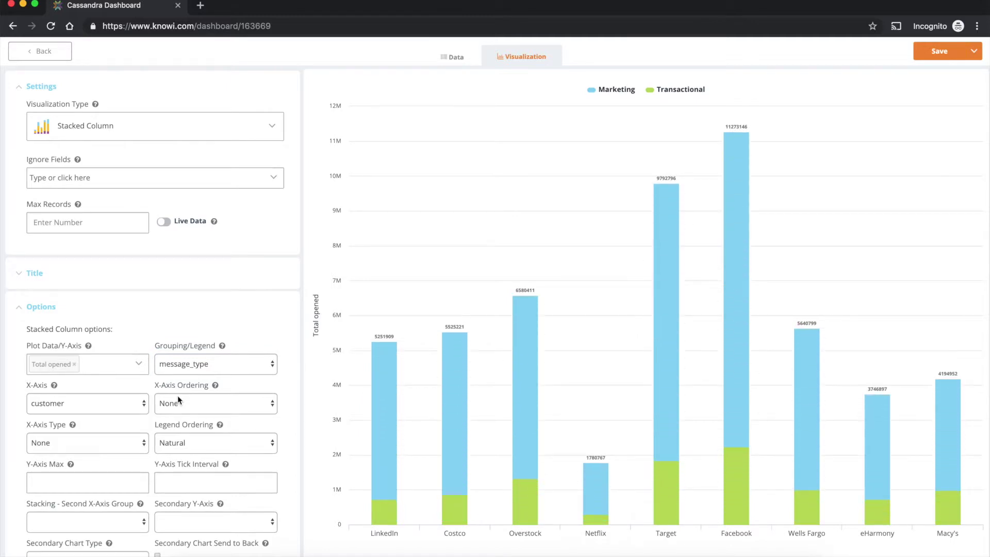
{"action": "left_click", "coordinate": [975, 52]}
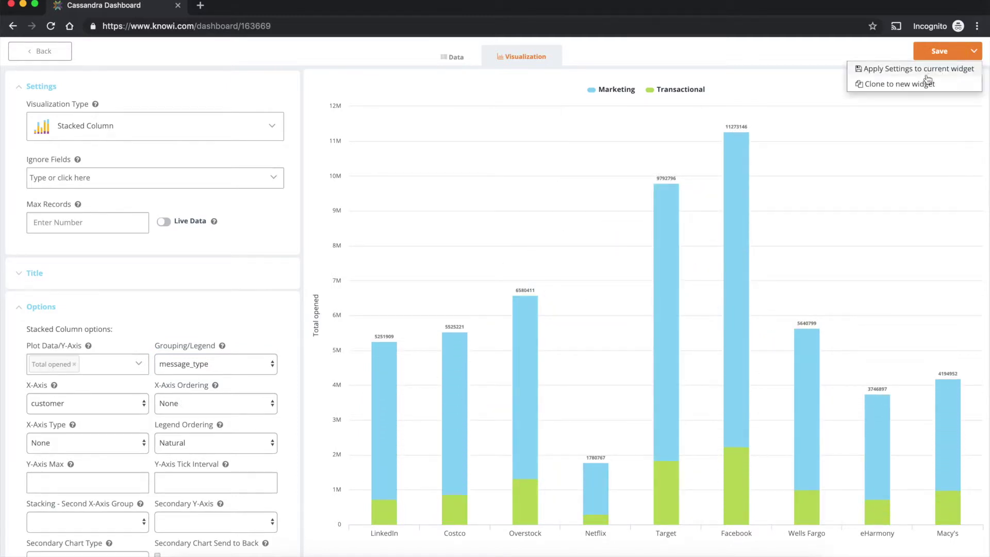
Step: Clone the chart as widget 'Cassandr: Opened by Customer/Message' and add it to the dashboard
{"action": "left_click", "coordinate": [920, 84]}
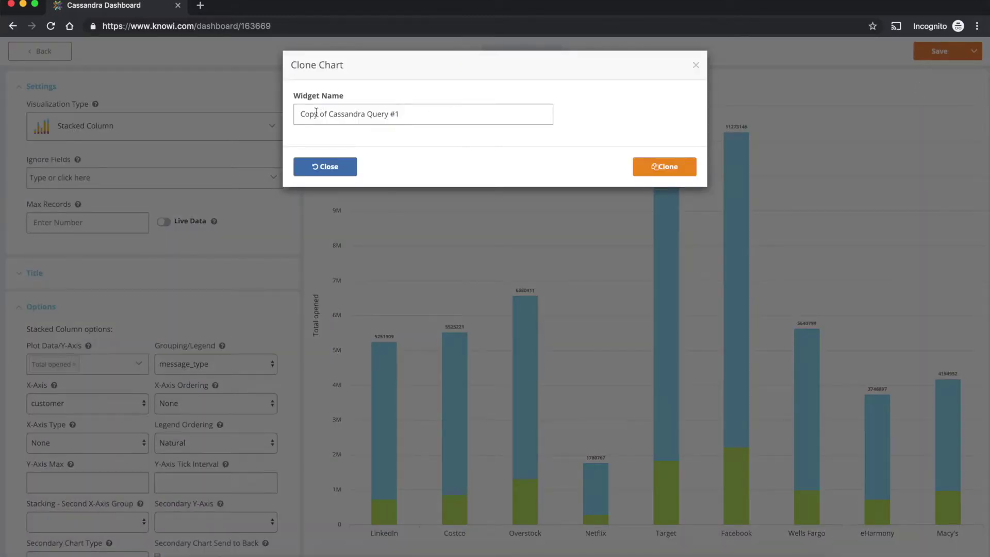
{"action": "left_click", "coordinate": [332, 114]}
{"action": "left_click_drag", "start_coordinate": [329, 113], "coordinate": [301, 113]}
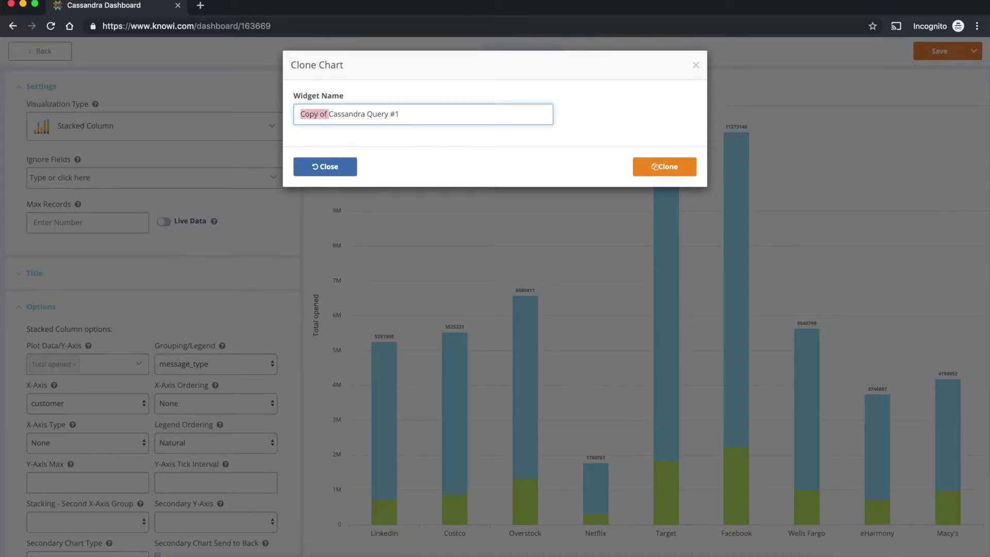
{"action": "key", "text": "BackSpace"}
{"action": "key", "text": "super+a"}
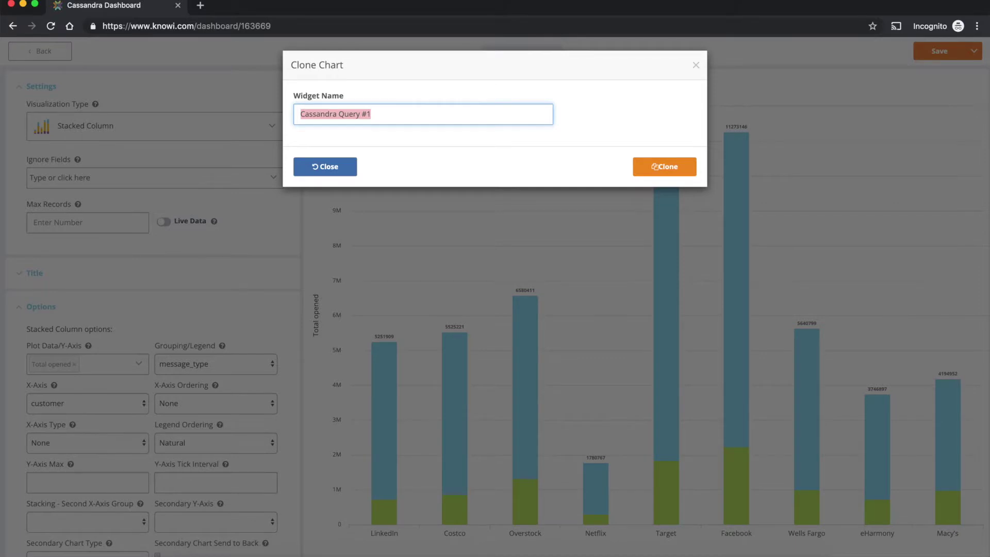
{"action": "type", "text": "Caa"}
{"action": "type", "text": "ssand"}
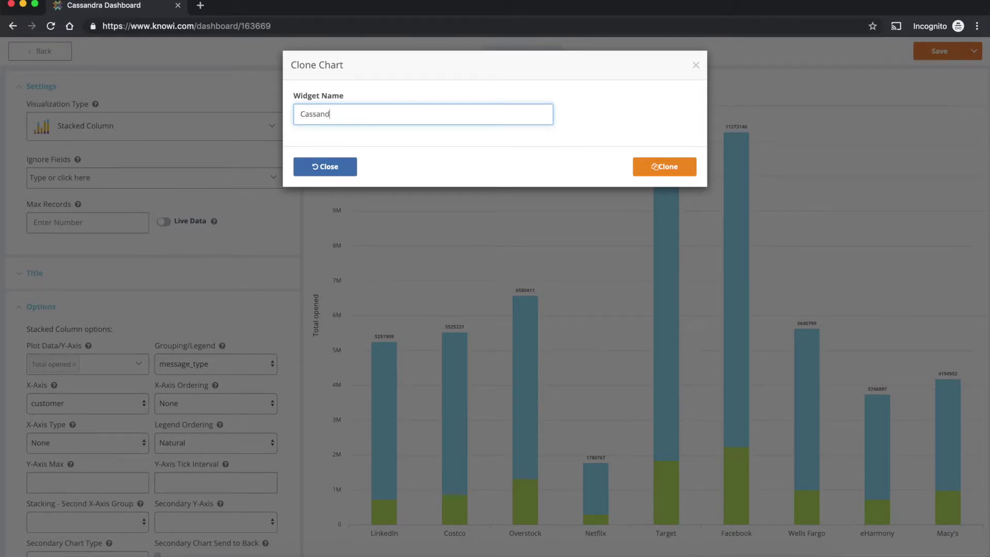
{"action": "type", "text": "ra"}
{"action": "type", "text": " Opened by"}
{"action": "type", "text": " Customer"}
{"action": "type", "text": "/Message"}
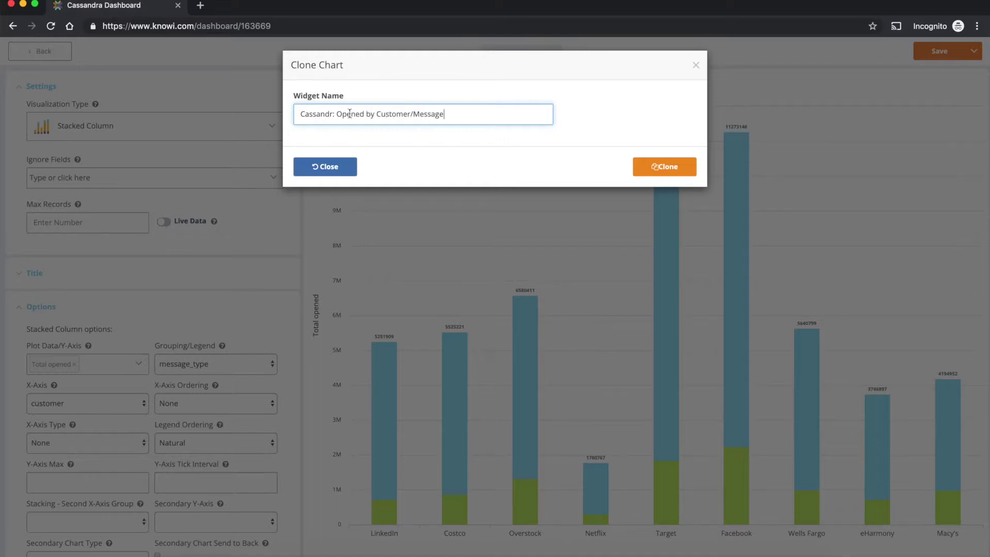
{"action": "left_click", "coordinate": [645, 165]}
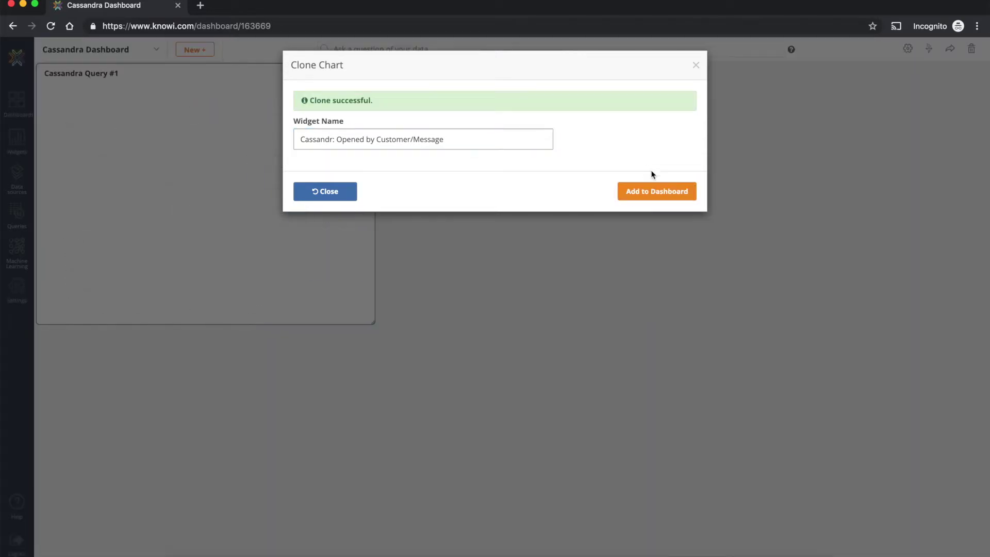
{"action": "left_click", "coordinate": [657, 191]}
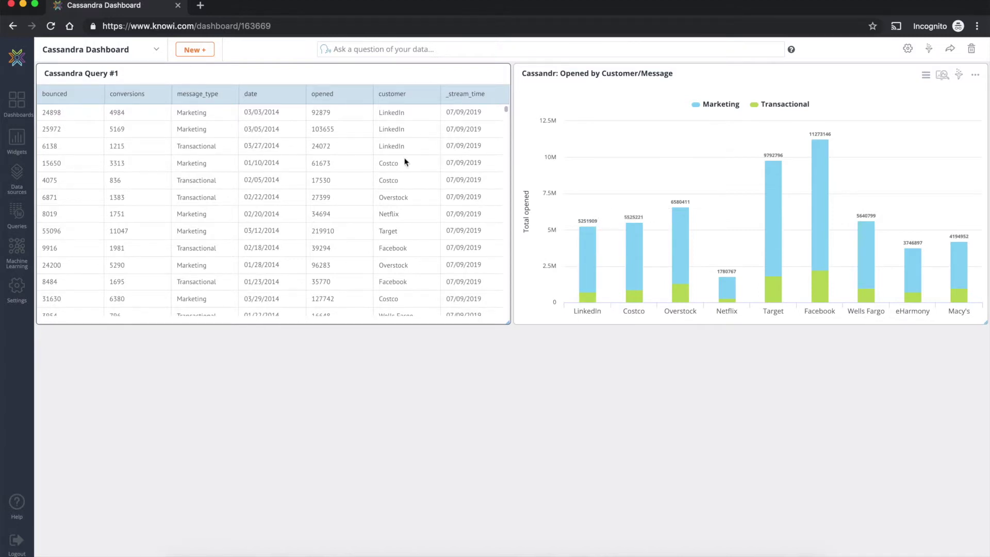
Step: Show the Data Diagram for the Cassandra Query #1 table widget to reach its query
{"action": "left_click", "coordinate": [496, 77]}
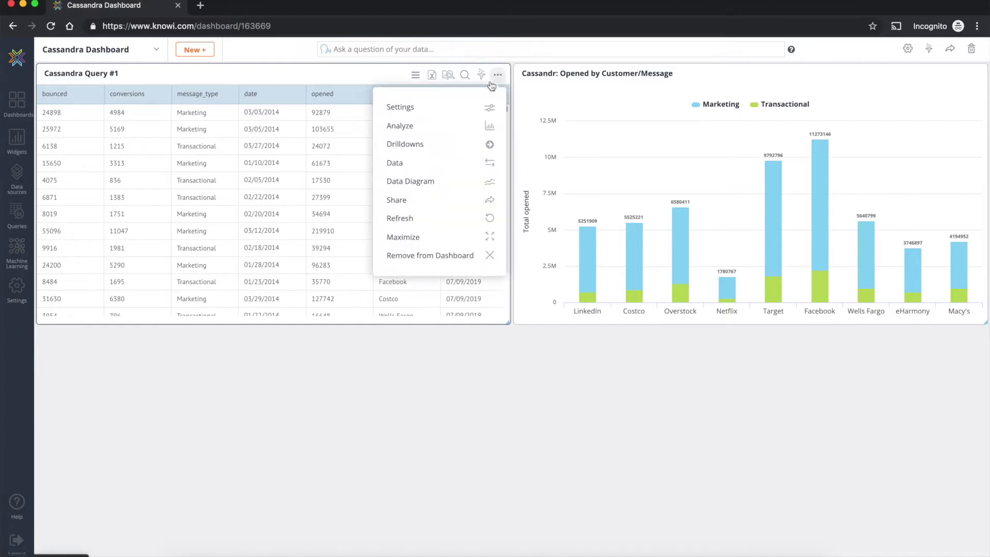
{"action": "left_click", "coordinate": [401, 184]}
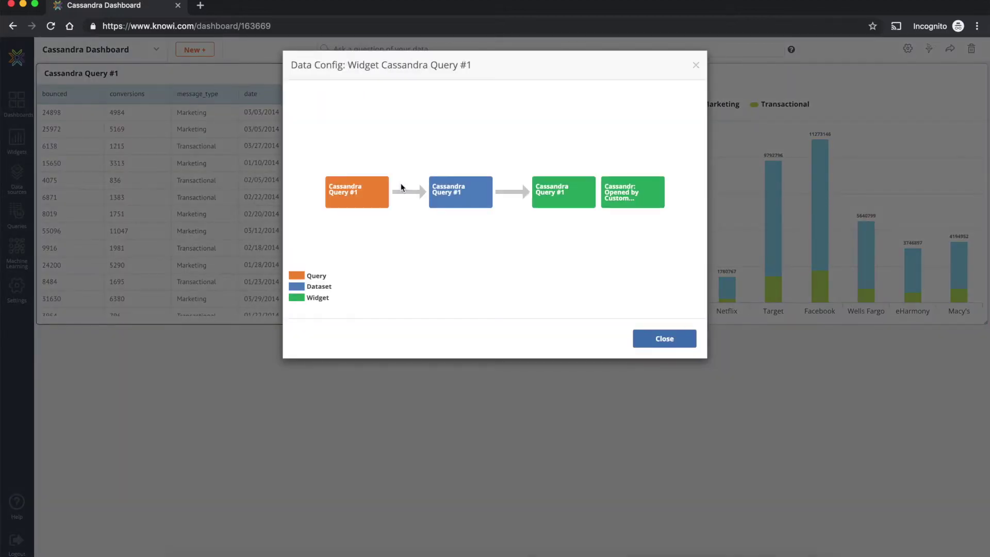
{"action": "mouse_move", "coordinate": [380, 185]}
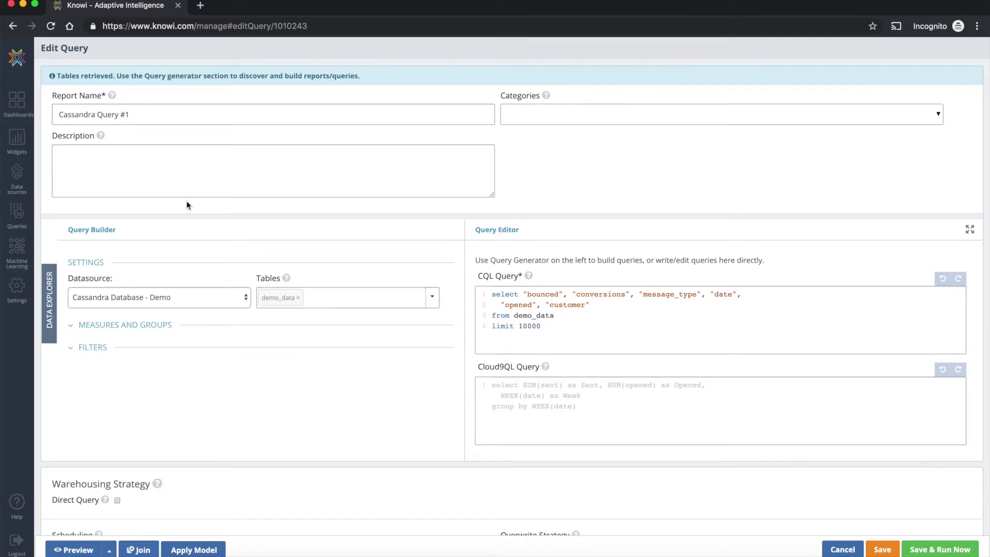
Step: Expand Measures and Groups, check the metric fields, and switch to editing the CQL query directly
{"action": "left_click", "coordinate": [144, 328]}
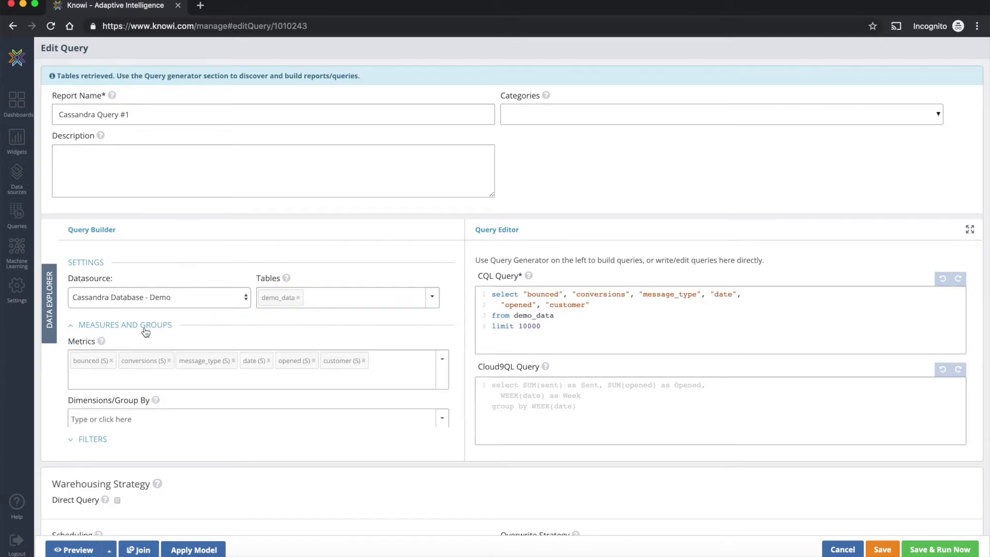
{"action": "left_click", "coordinate": [137, 378]}
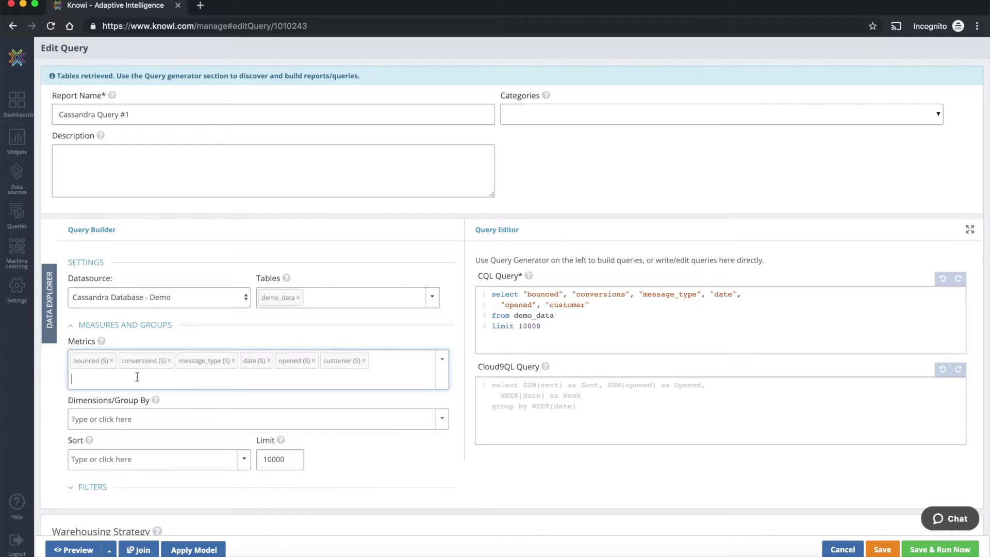
{"action": "left_click", "coordinate": [137, 377]}
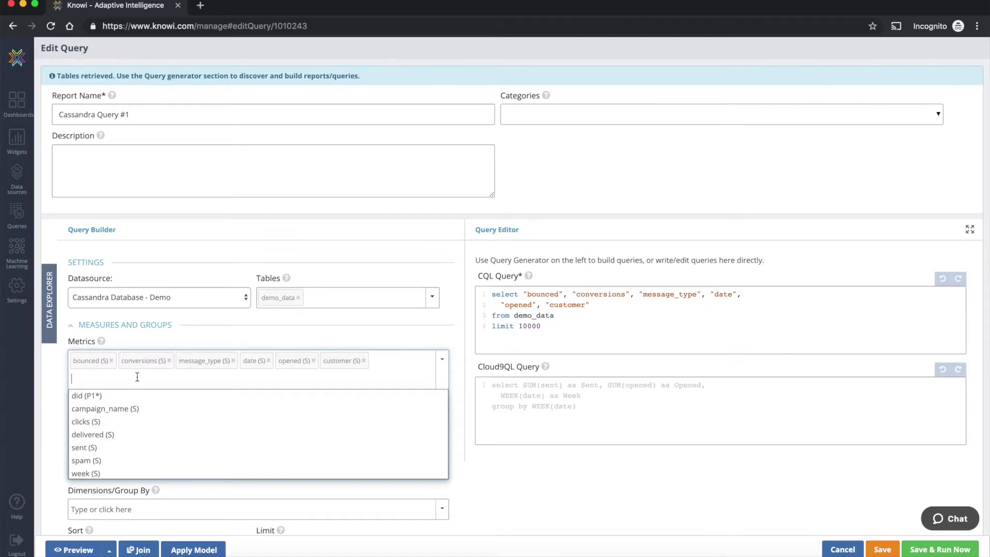
{"action": "left_click", "coordinate": [533, 335]}
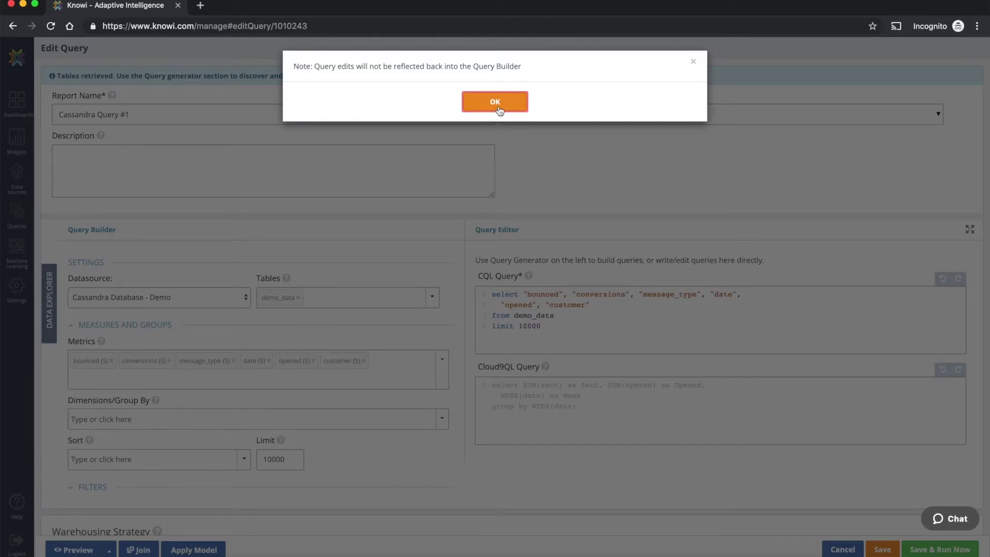
{"action": "left_click", "coordinate": [495, 102]}
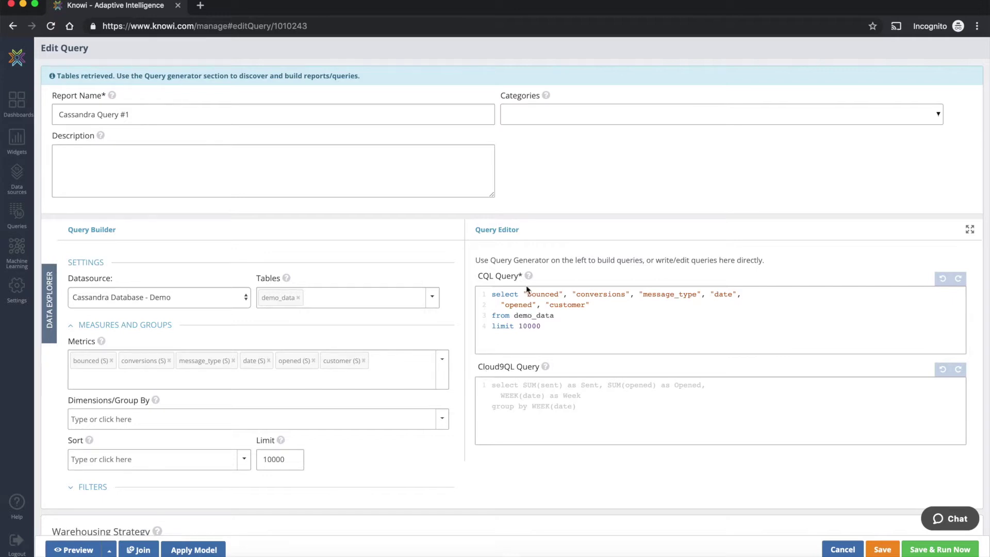
Step: Preview the raw results (810 rows, 6 columns) and begin the Cloud9QL query with 'select message_type,'
{"action": "scroll", "coordinate": [528, 349], "scroll_direction": "down", "scroll_amount": 2}
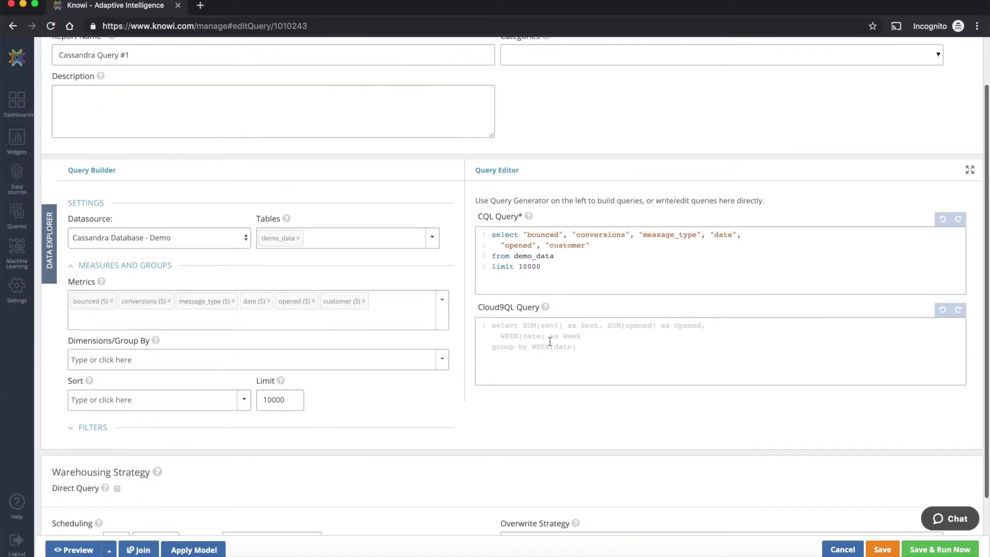
{"action": "left_click", "coordinate": [62, 551]}
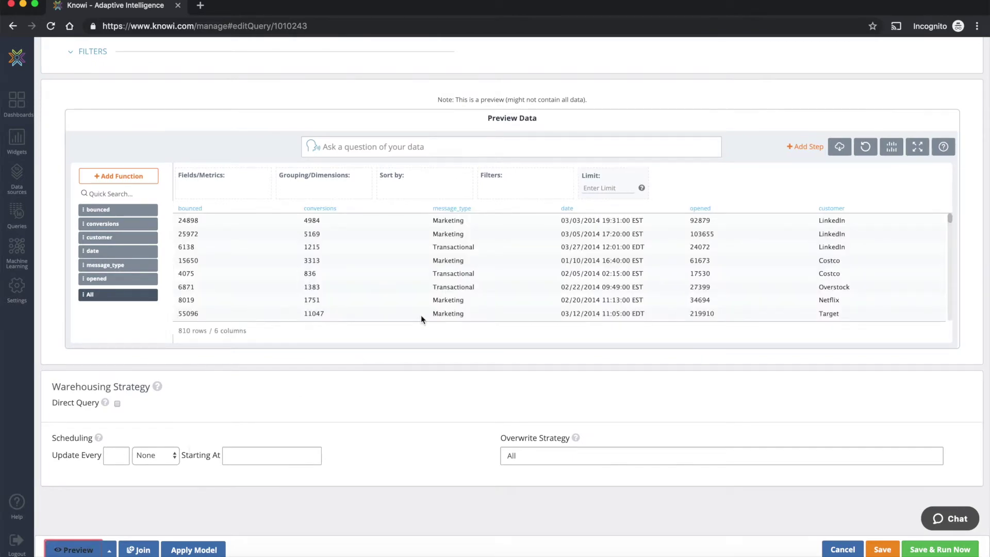
{"action": "scroll", "coordinate": [535, 270], "scroll_direction": "up", "scroll_amount": 5}
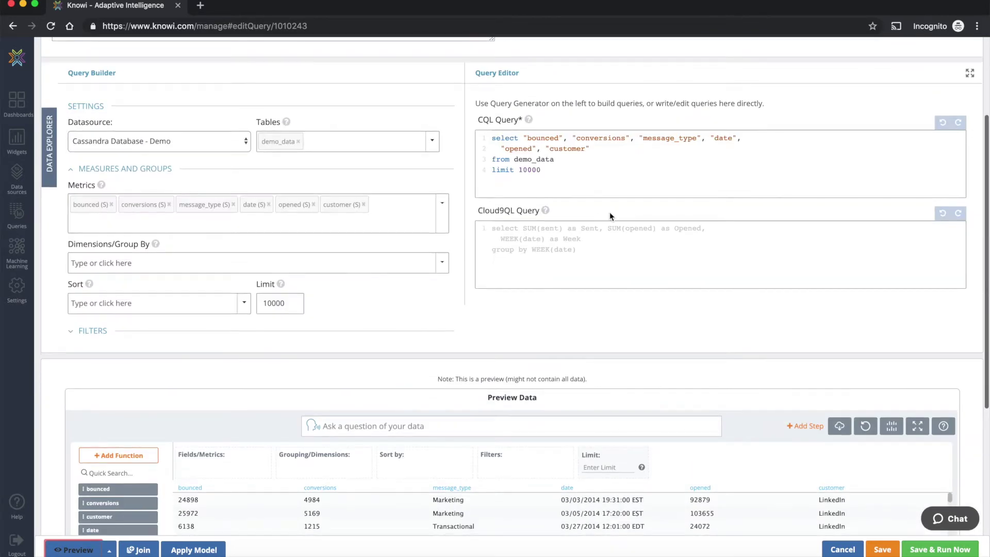
{"action": "left_click", "coordinate": [586, 241]}
{"action": "type", "text": "select "}
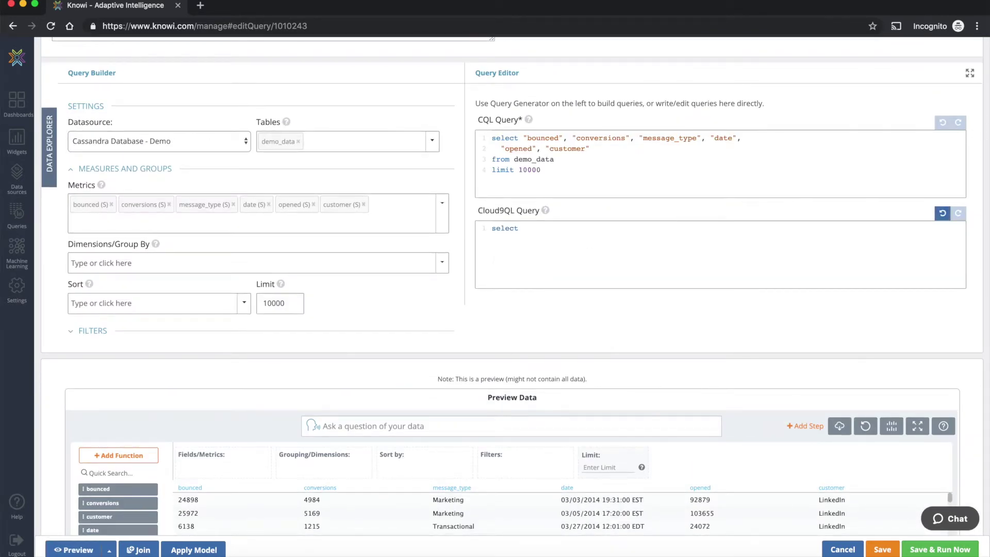
{"action": "type", "text": "message"}
{"action": "type", "text": "_type,"}
Step: Finish the Cloud9QL query with sum(opened), avg(conversion), customer, grouped by message_type, customer, ordered by customer, message_type
{"action": "type", "text": "sum"}
{"action": "type", "text": "(op"}
{"action": "type", "text": "ened), "}
{"action": "type", "text": "sum("}
{"action": "key", "text": "BackSpace"}
{"action": "key", "text": "BackSpace"}
{"action": "key", "text": "BackSpace"}
{"action": "key", "text": "BackSpace"}
{"action": "type", "text": "avg("}
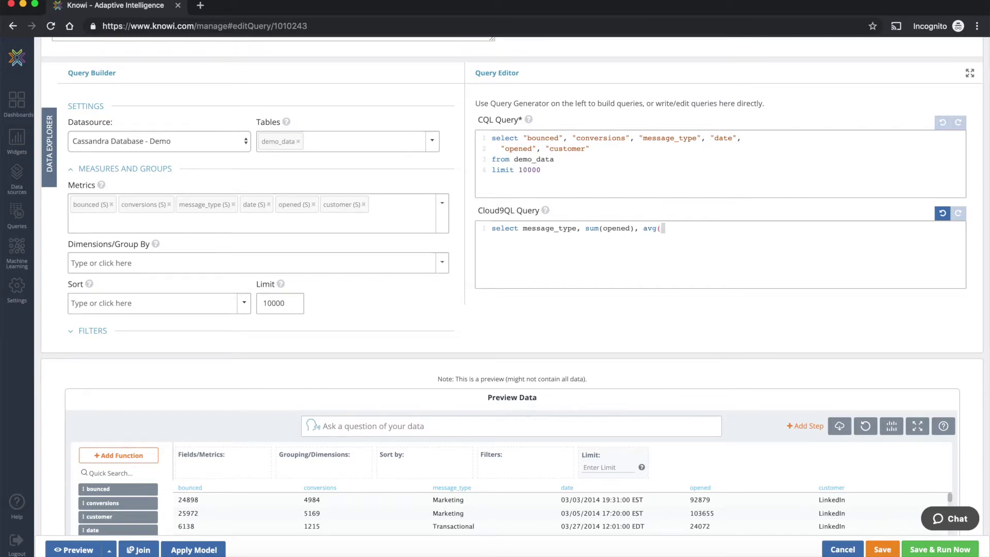
{"action": "type", "text": "conversa"}
{"action": "key", "text": "BackSpace"}
{"action": "type", "text": "ion), customer"}
{"action": "key", "text": "Return"}
{"action": "type", "text": "group by "}
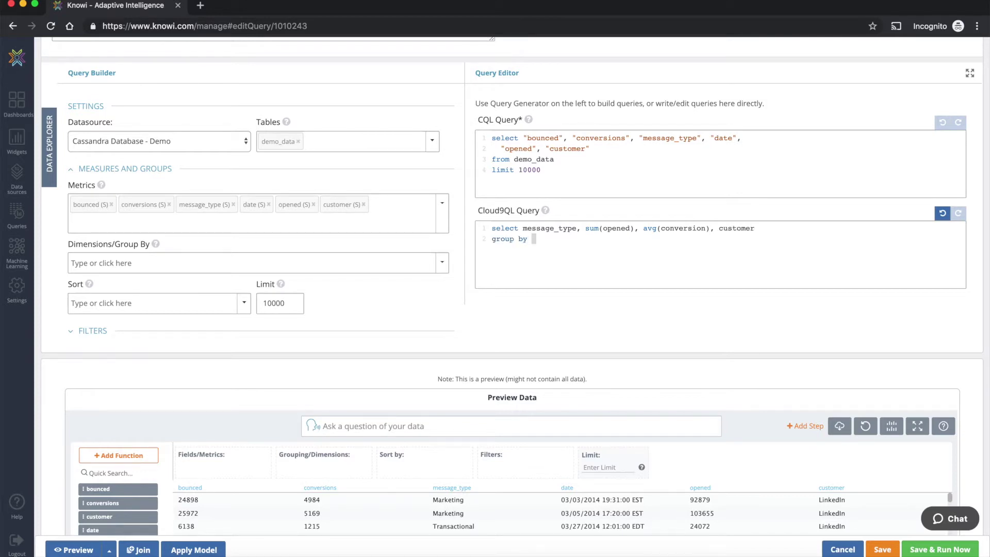
{"action": "type", "text": "message_typm"}
{"action": "type", "text": ", customer"}
{"action": "key", "text": "Return"}
{"action": "type", "text": "order by "}
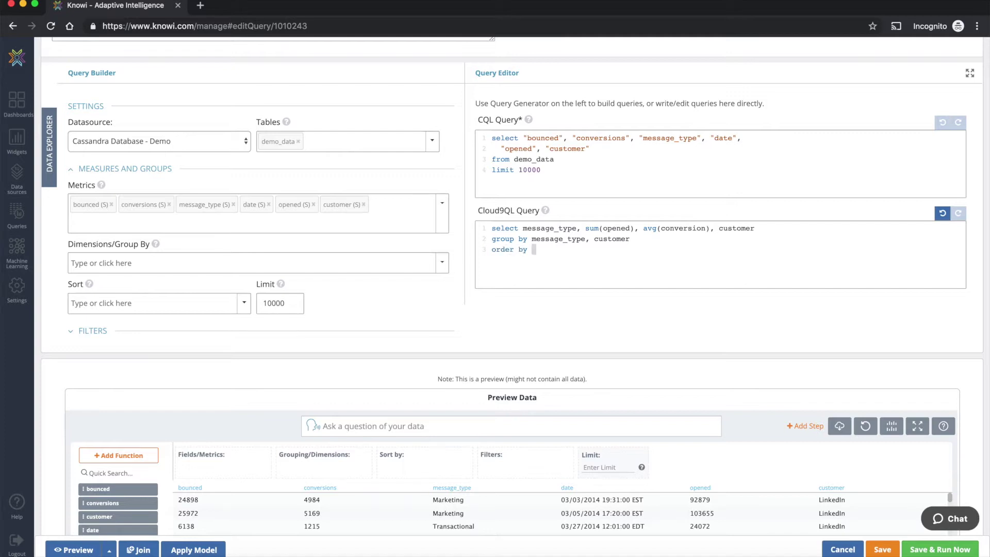
{"action": "type", "text": "customer, message_type"}
Step: Review the CQL and Cloud9QL queries and preview the post-processed result of 18 rows by 4 columns
{"action": "left_click", "coordinate": [420, 264]}
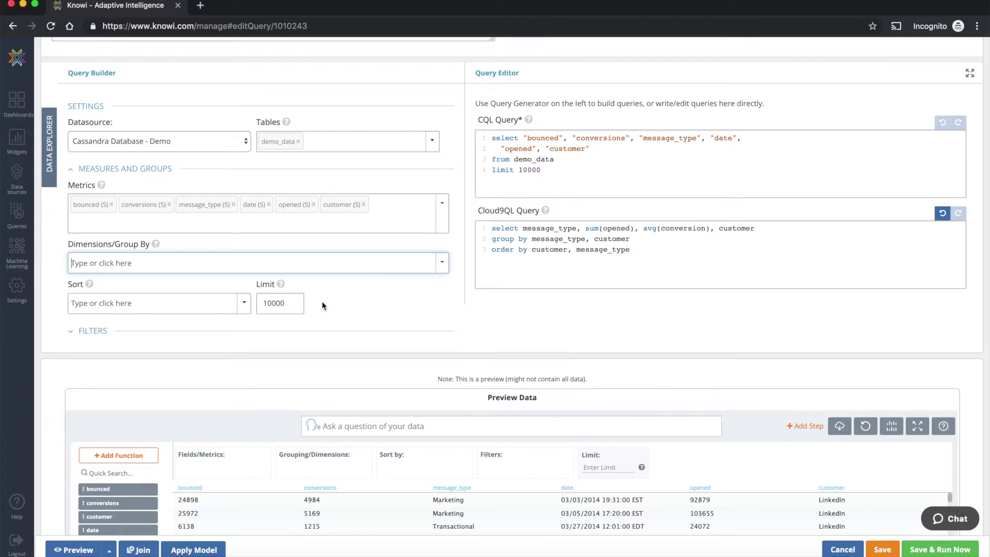
{"action": "scroll", "coordinate": [198, 391], "scroll_direction": "up", "scroll_amount": 3}
{"action": "scroll", "coordinate": [197, 391], "scroll_direction": "up", "scroll_amount": 1}
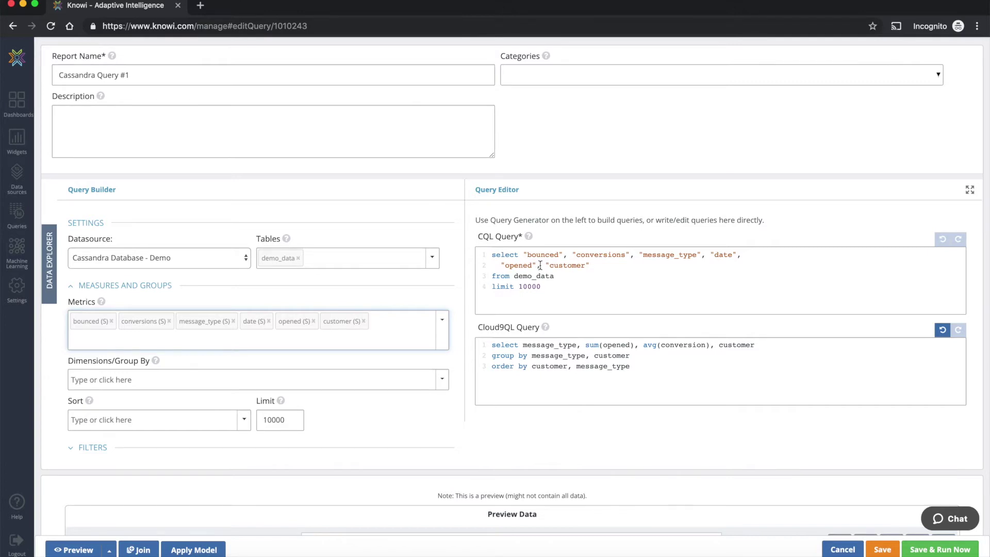
{"action": "left_click_drag", "start_coordinate": [493, 254], "coordinate": [526, 306]}
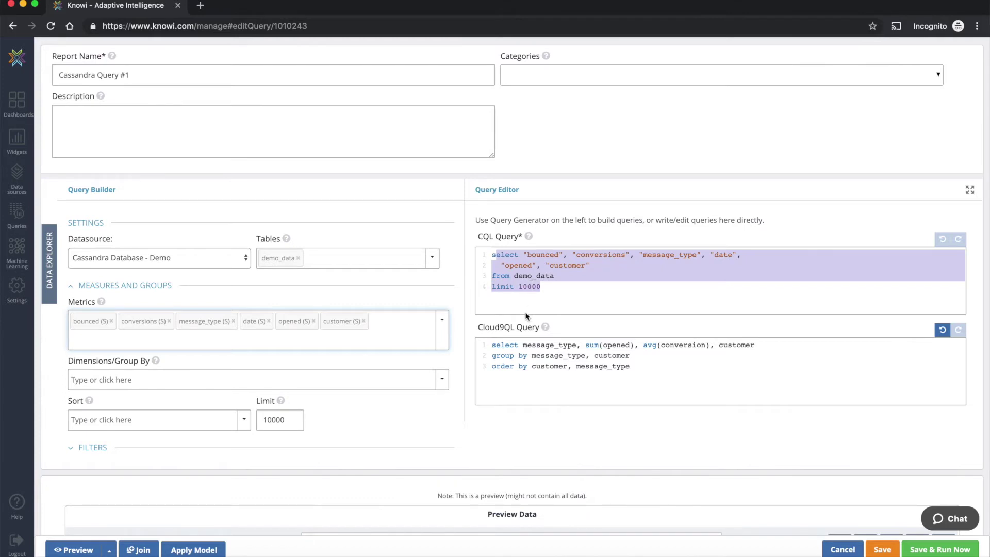
{"action": "left_click_drag", "start_coordinate": [492, 345], "coordinate": [542, 370]}
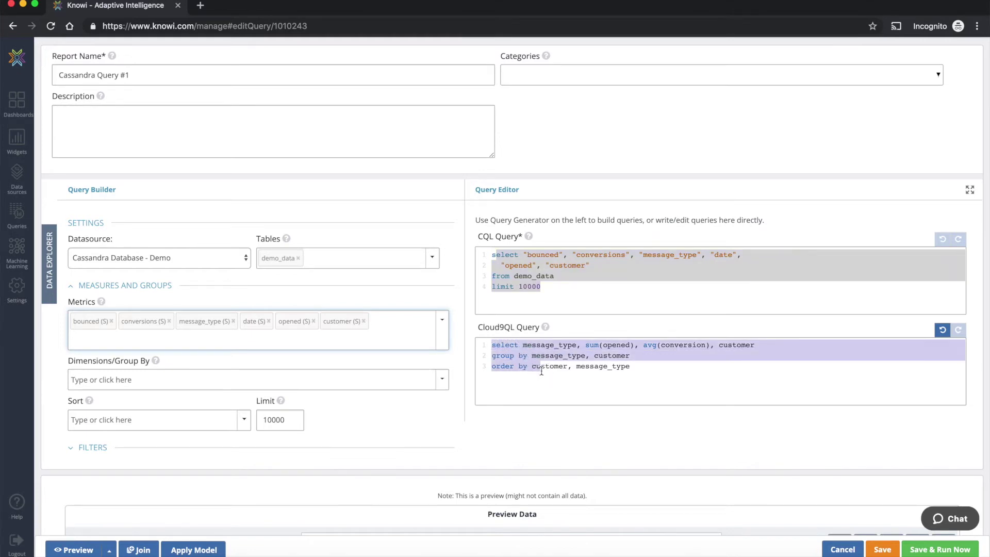
{"action": "left_click", "coordinate": [69, 550]}
{"action": "left_click", "coordinate": [69, 550]}
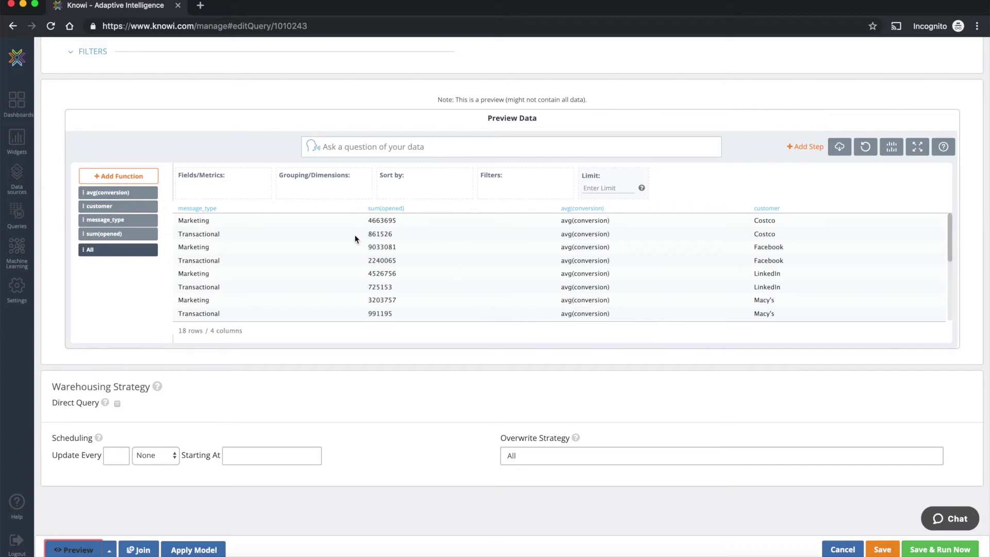
Step: Add customer and message_type as fields in the preview
{"action": "left_click_drag", "start_coordinate": [109, 207], "coordinate": [200, 187]}
{"action": "left_click", "coordinate": [269, 307]}
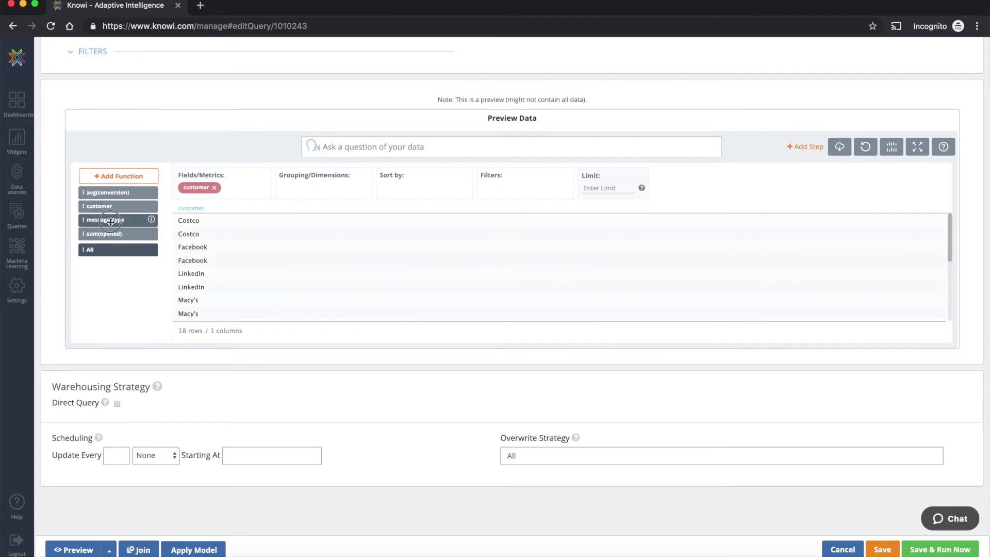
{"action": "left_click_drag", "start_coordinate": [109, 220], "coordinate": [247, 187]}
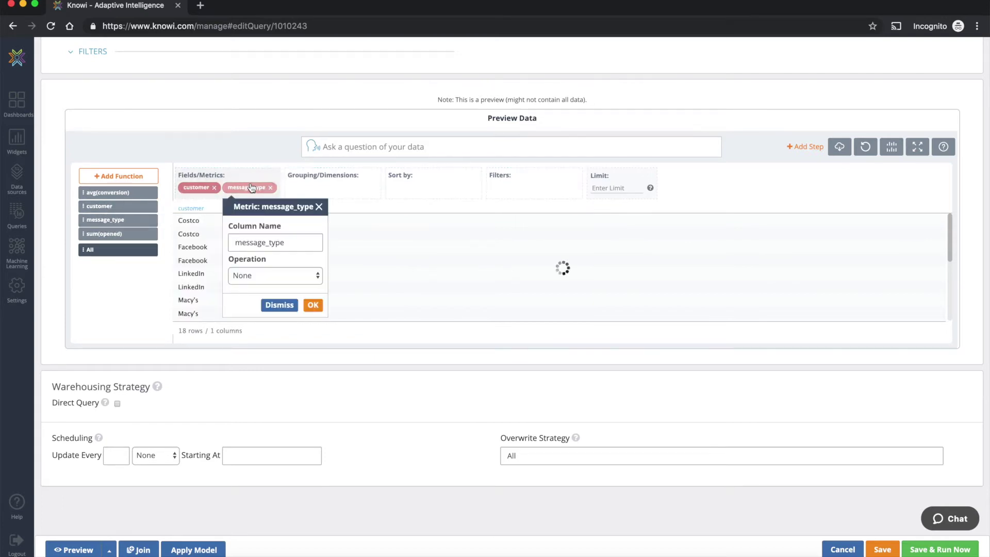
{"action": "left_click", "coordinate": [313, 305]}
Step: Add avg(conversion) as a field, renaming the column to avg_conversion
{"action": "left_click_drag", "start_coordinate": [117, 193], "coordinate": [270, 171]}
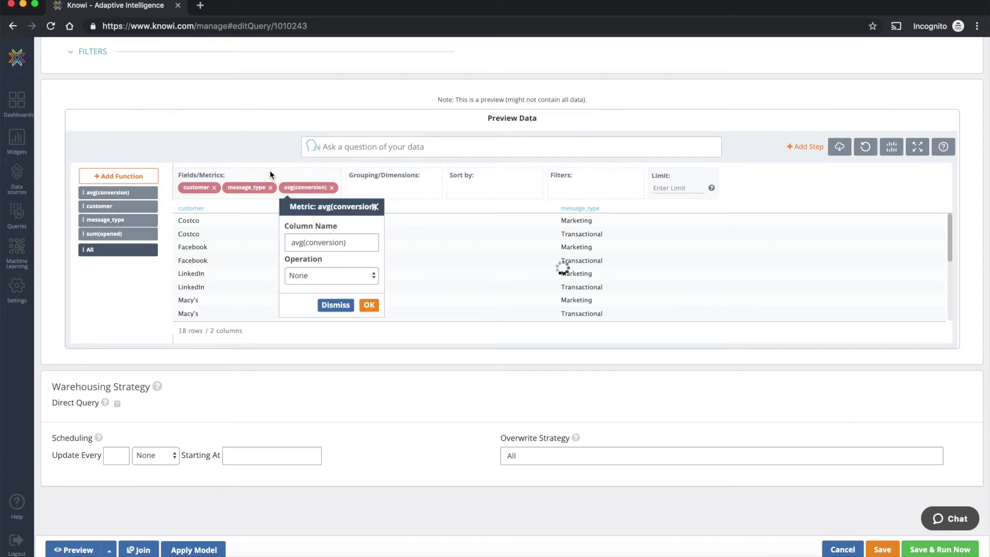
{"action": "left_click", "coordinate": [356, 241]}
{"action": "key", "text": "super+a"}
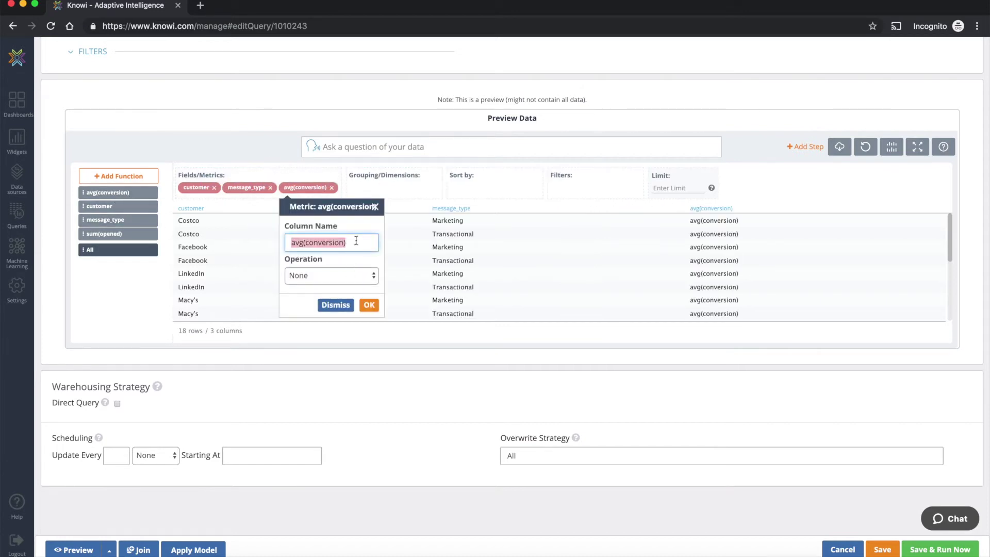
{"action": "type", "text": "avg_conversion"}
{"action": "left_click", "coordinate": [367, 305]}
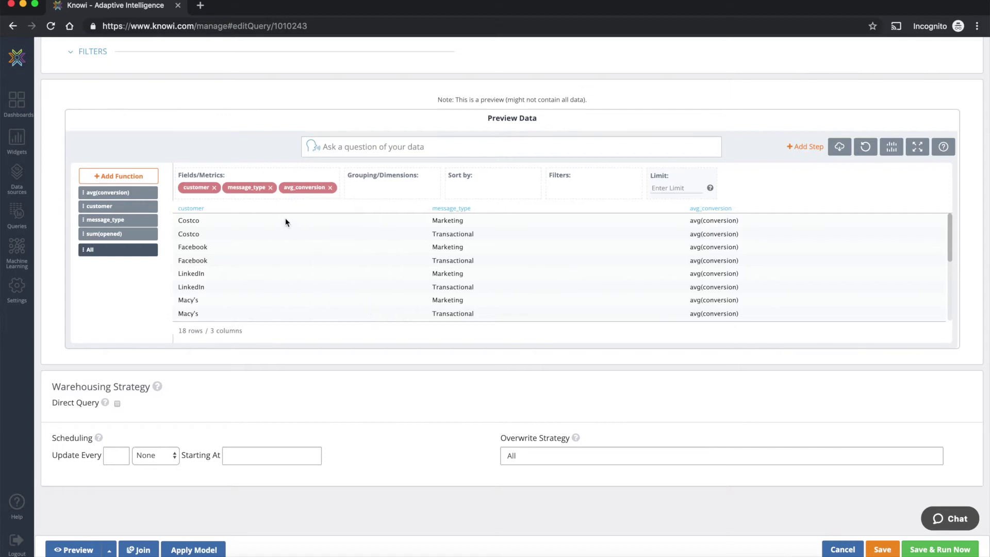
Step: Remove the avg_conversion field, leaving its operation at None, and re-add avg(conversion) unrenamed
{"action": "left_click", "coordinate": [308, 189]}
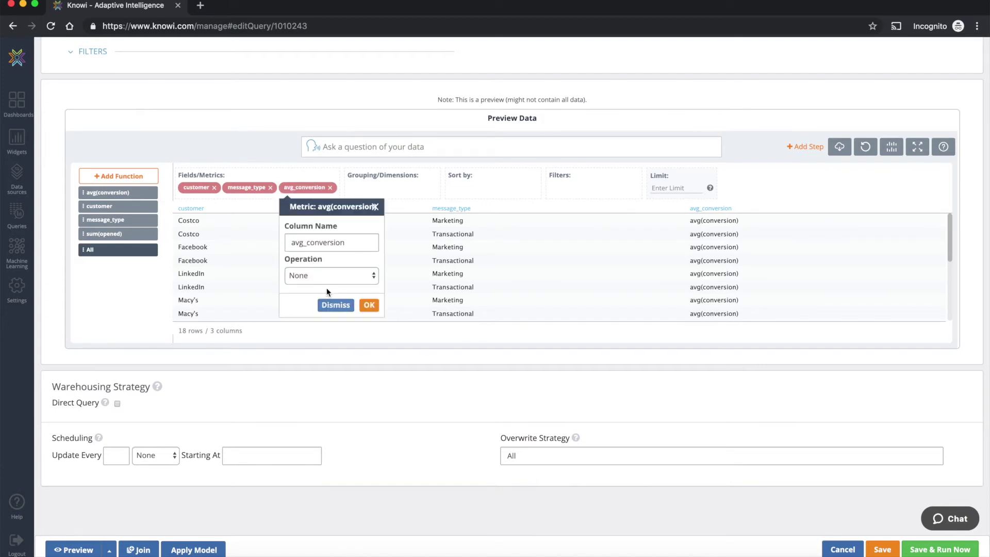
{"action": "left_click", "coordinate": [334, 276]}
{"action": "left_click", "coordinate": [361, 250]}
{"action": "double_click", "coordinate": [365, 248]}
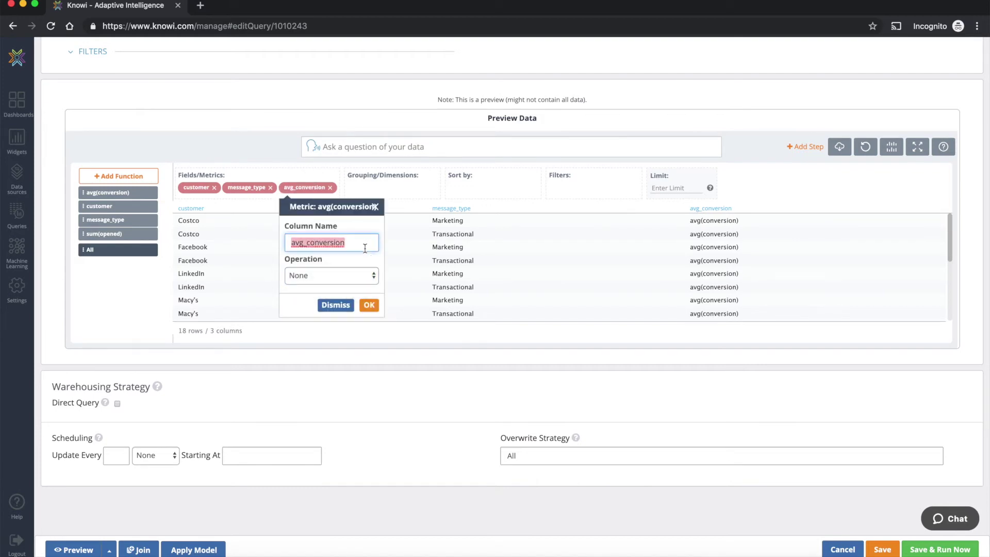
{"action": "left_click", "coordinate": [375, 206]}
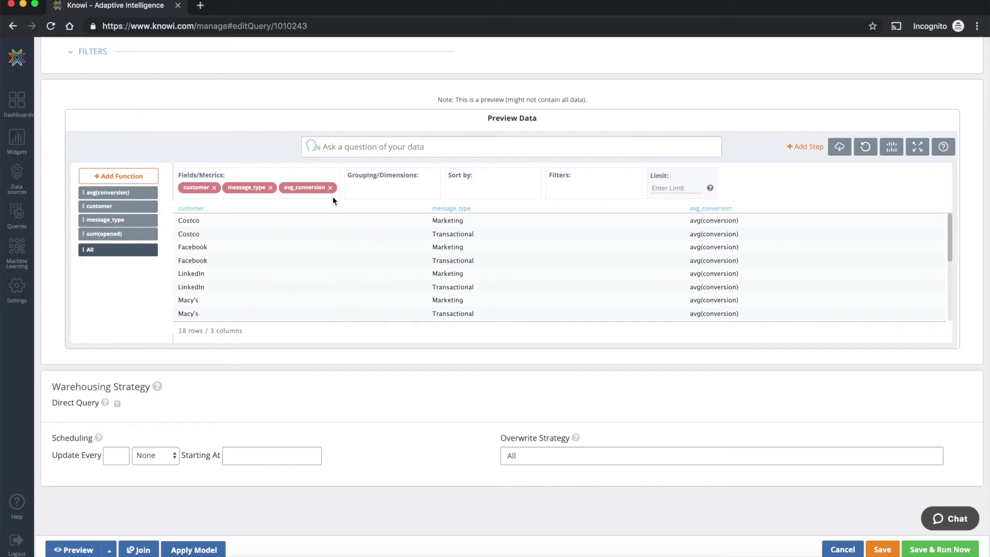
{"action": "left_click", "coordinate": [330, 188]}
{"action": "left_click_drag", "start_coordinate": [134, 193], "coordinate": [257, 176]}
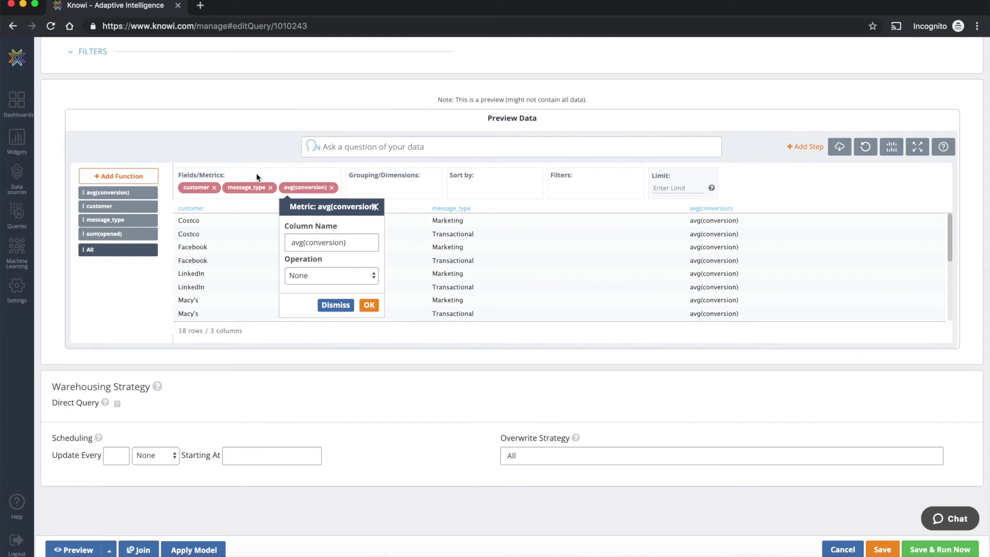
{"action": "scroll", "coordinate": [394, 211], "scroll_direction": "up", "scroll_amount": 7}
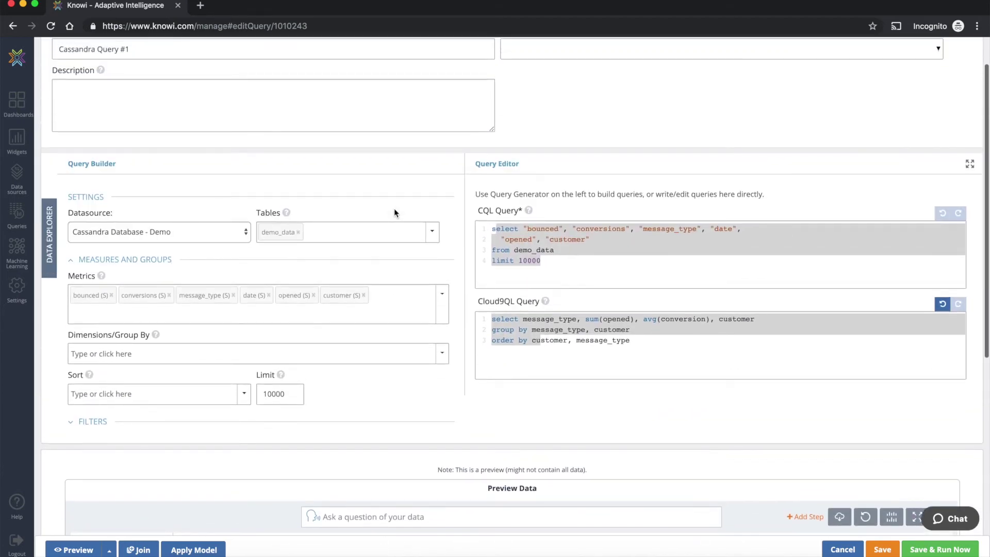
Step: Correct avg(conversion) to avg(conversions), refresh, and preview summed opens and average conversions per customer and message type
{"action": "left_click", "coordinate": [328, 354]}
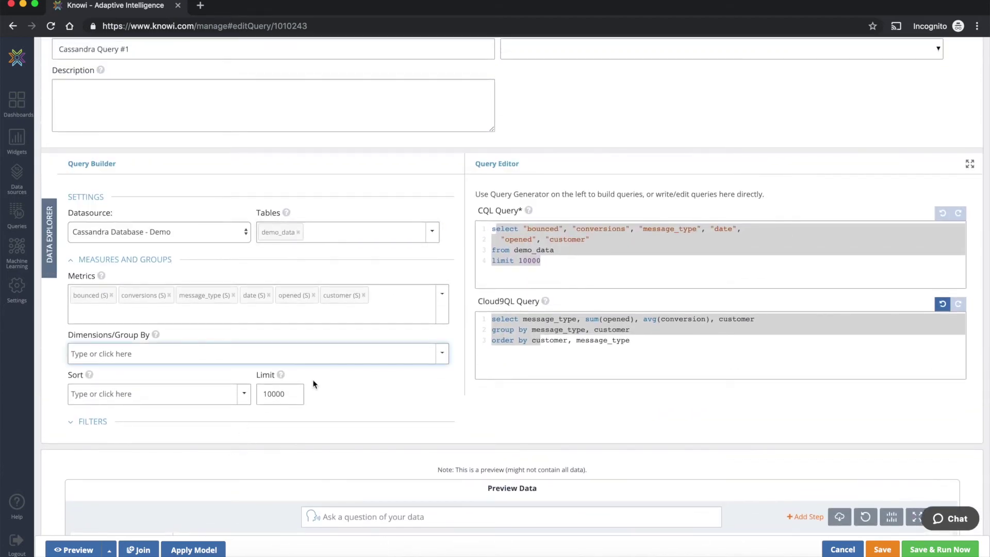
{"action": "left_click", "coordinate": [491, 300]}
{"action": "scroll", "coordinate": [491, 301], "scroll_direction": "down", "scroll_amount": 2}
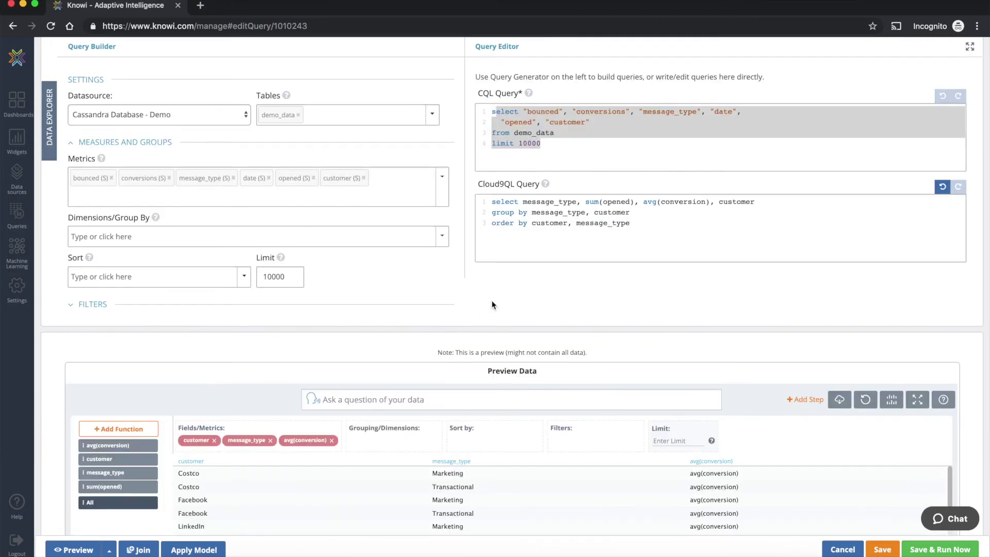
{"action": "left_click", "coordinate": [704, 202]}
{"action": "type", "text": "s"}
{"action": "left_click", "coordinate": [865, 400]}
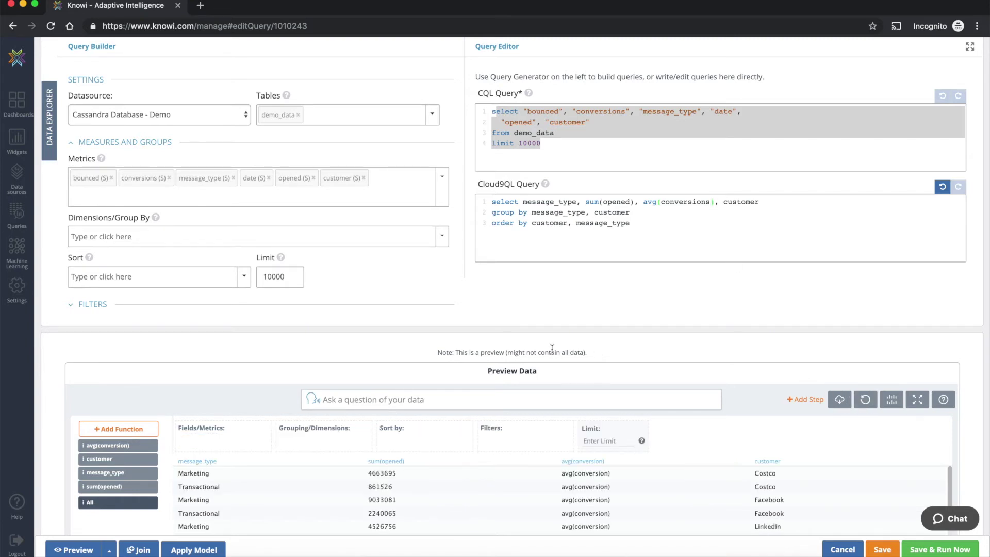
{"action": "left_click", "coordinate": [72, 551]}
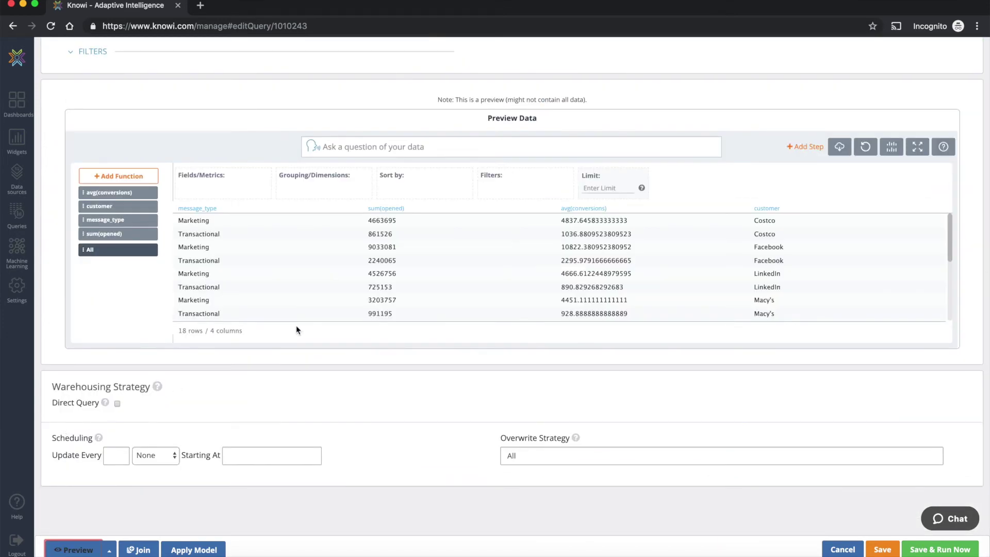
{"action": "scroll", "coordinate": [296, 327], "scroll_direction": "up", "scroll_amount": 3}
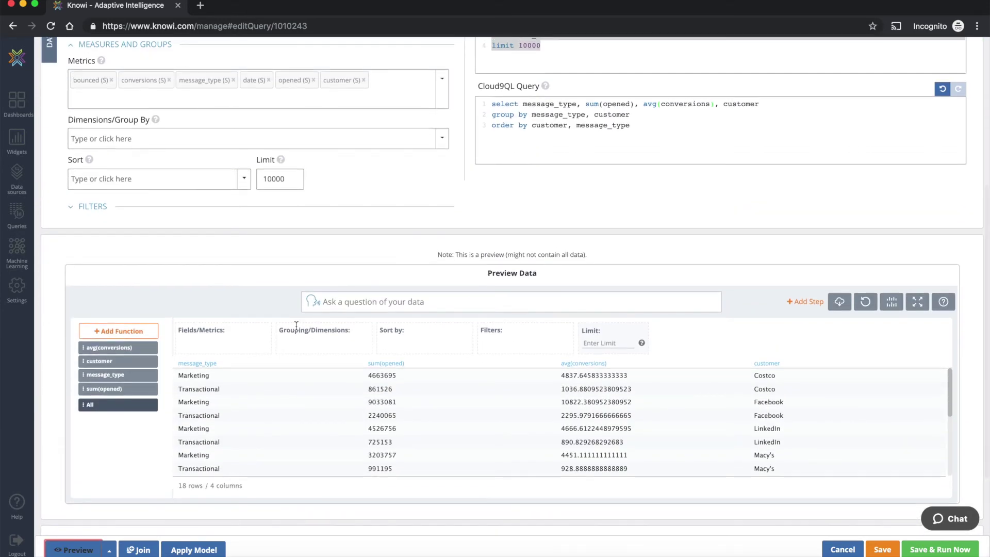
{"action": "scroll", "coordinate": [296, 326], "scroll_direction": "up", "scroll_amount": 2}
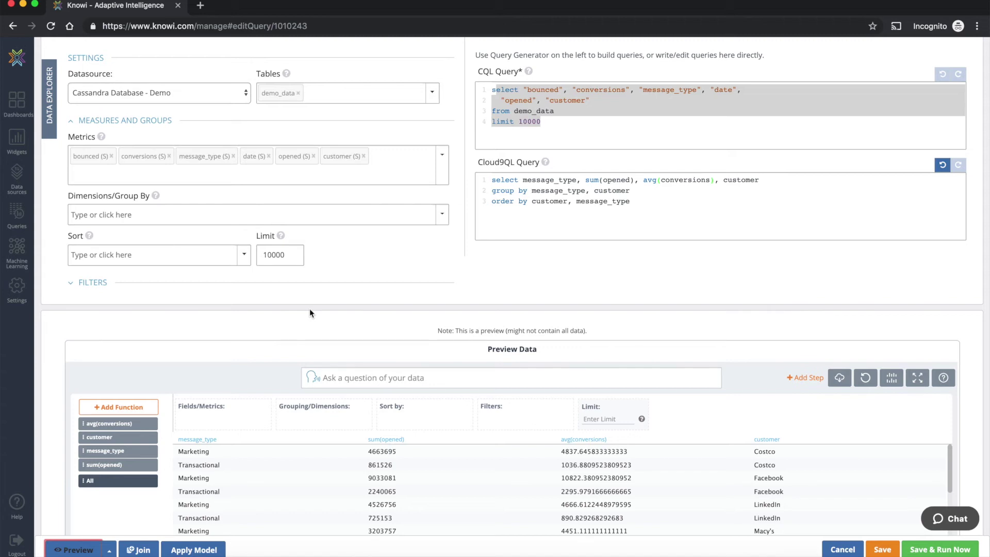
{"action": "left_click", "coordinate": [549, 123]}
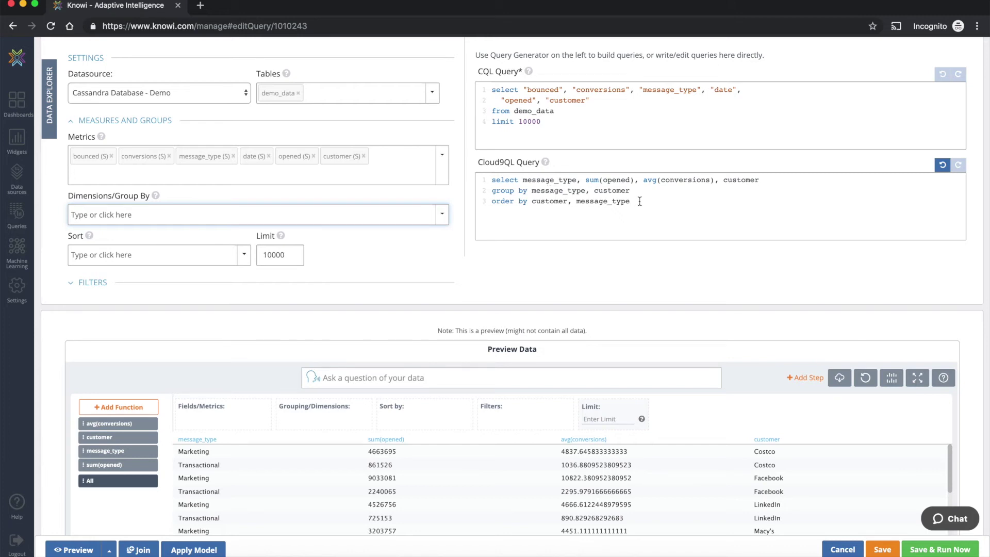
{"action": "left_click", "coordinate": [582, 192]}
{"action": "key", "text": "super+a"}
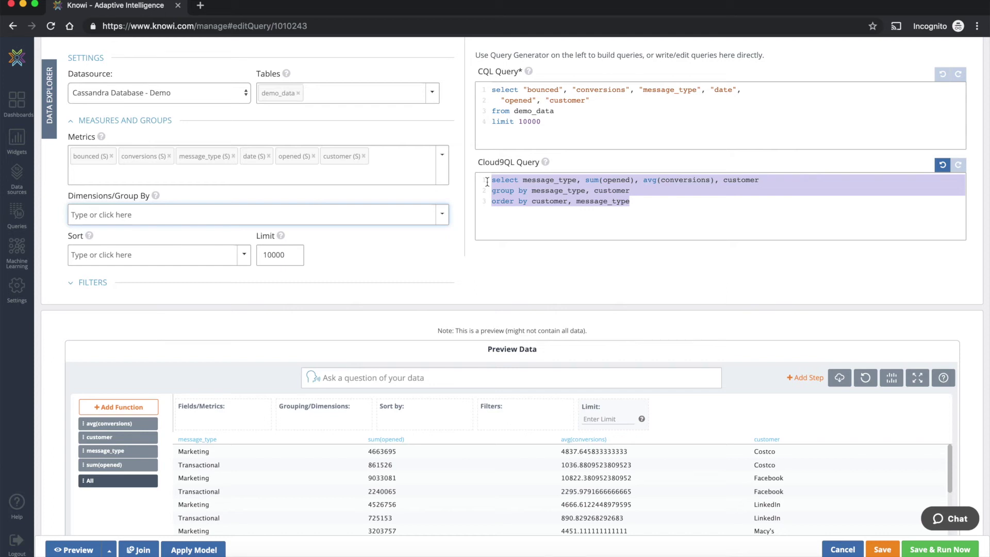
{"action": "left_click", "coordinate": [538, 201]}
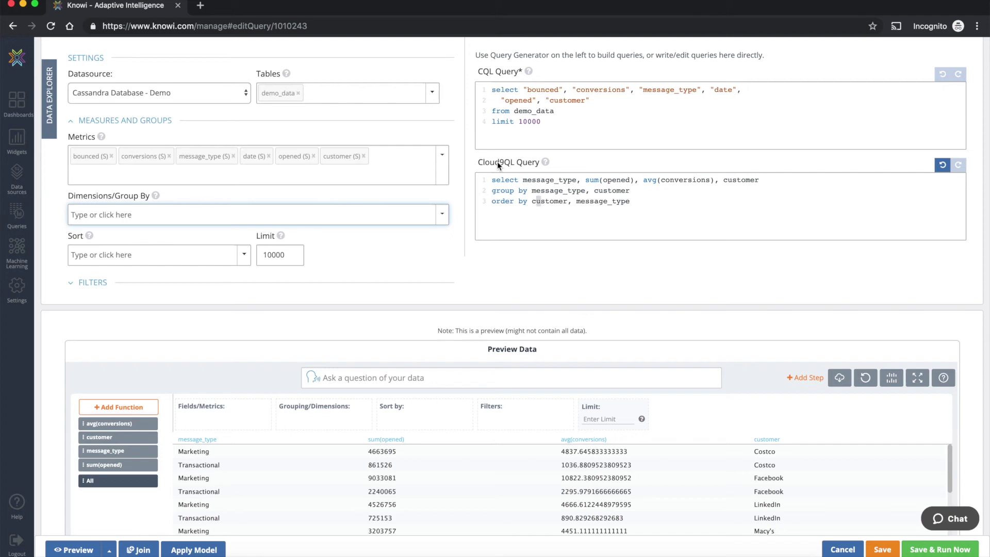
{"action": "scroll", "coordinate": [497, 162], "scroll_direction": "down", "scroll_amount": 2}
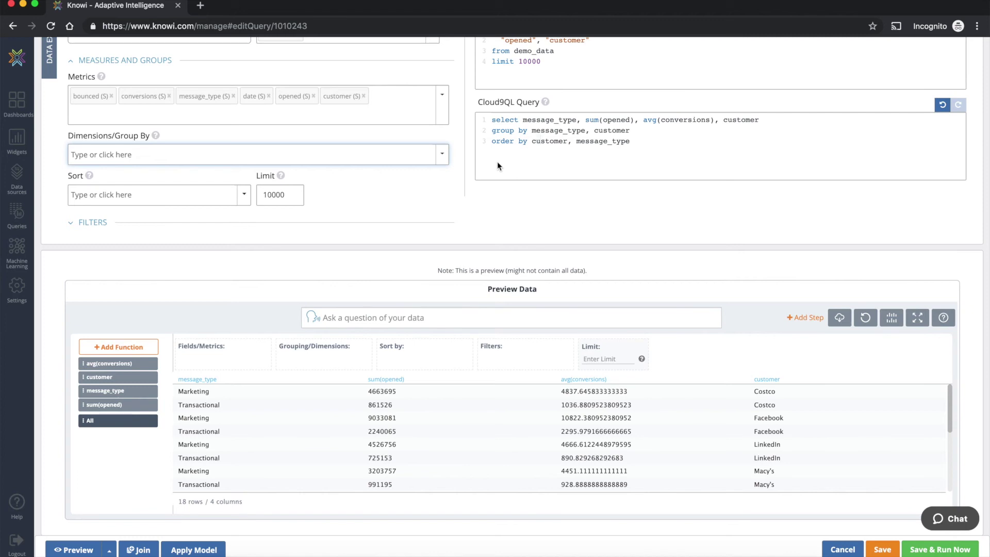
{"action": "scroll", "coordinate": [366, 131], "scroll_direction": "up", "scroll_amount": 2}
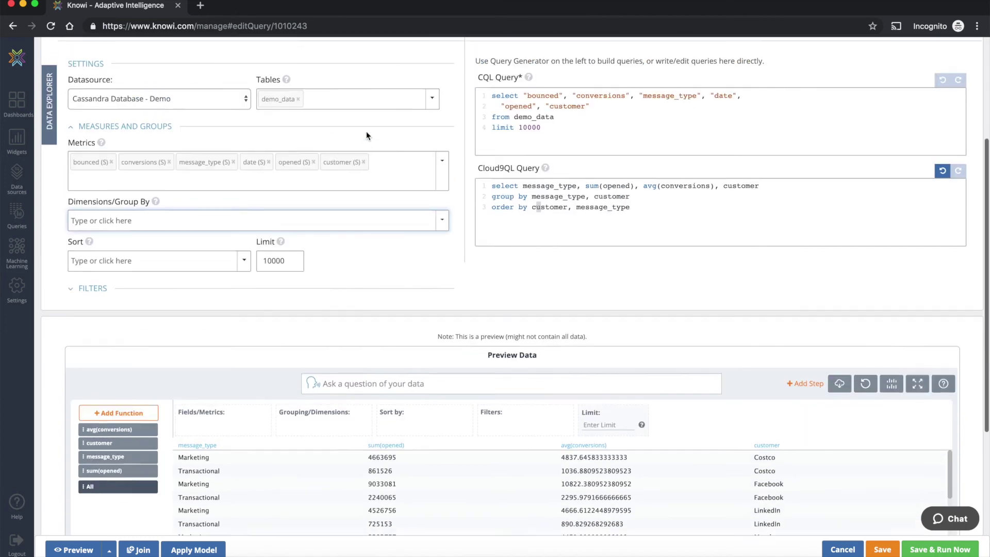
{"action": "scroll", "coordinate": [366, 136], "scroll_direction": "up", "scroll_amount": 1}
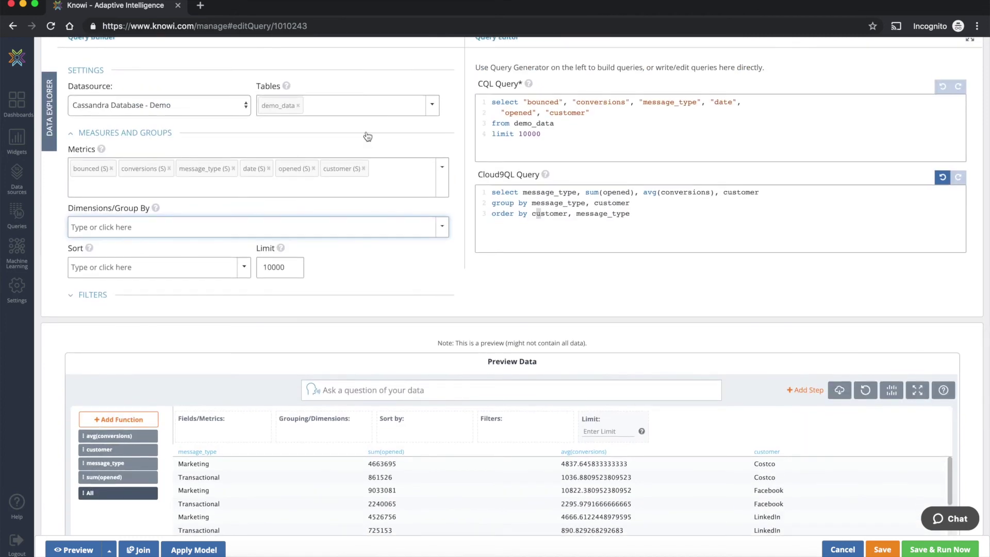
{"action": "left_click", "coordinate": [335, 104]}
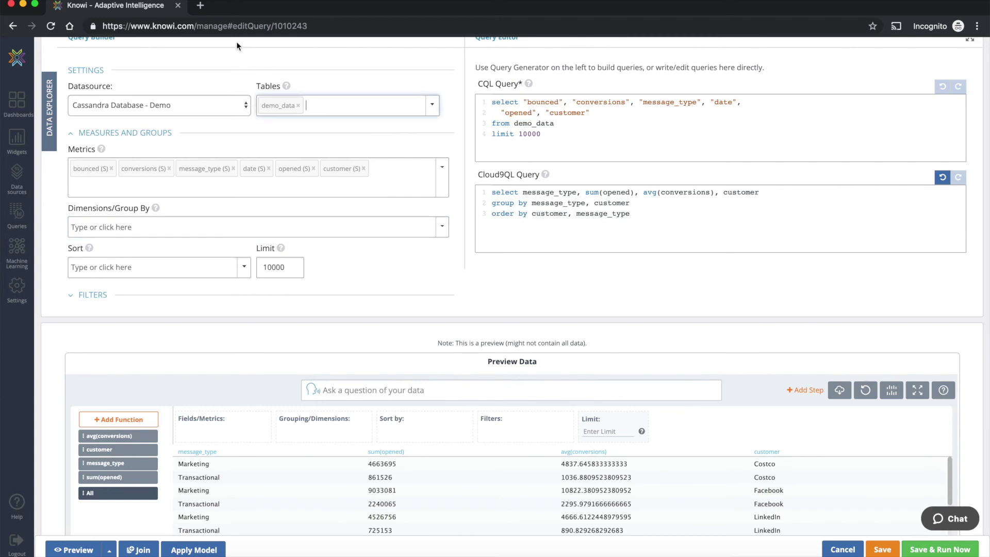
{"action": "left_click", "coordinate": [201, 5]}
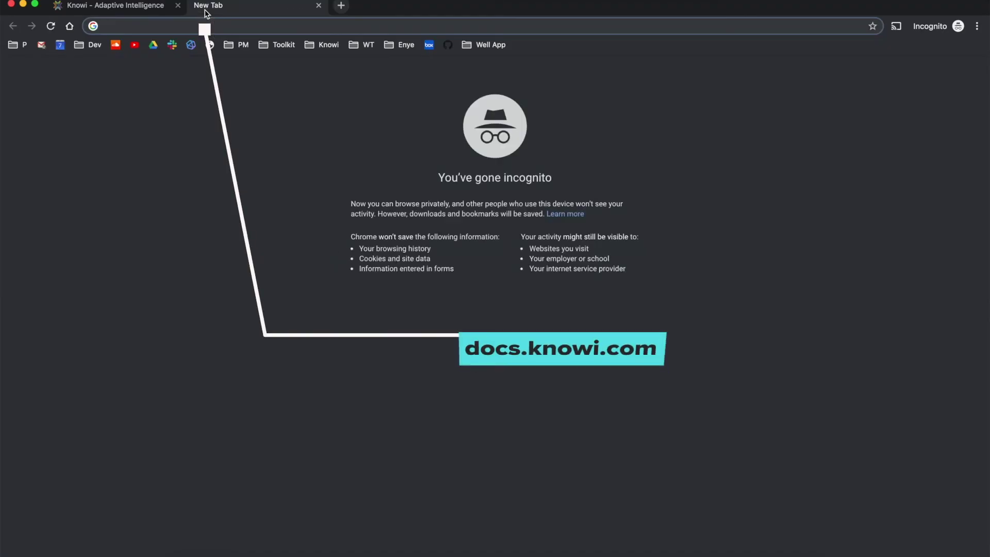
Step: Load the Knowi Help Center at docs.knowi.com, then return to the Knowi query page
{"action": "type", "text": "doc"}
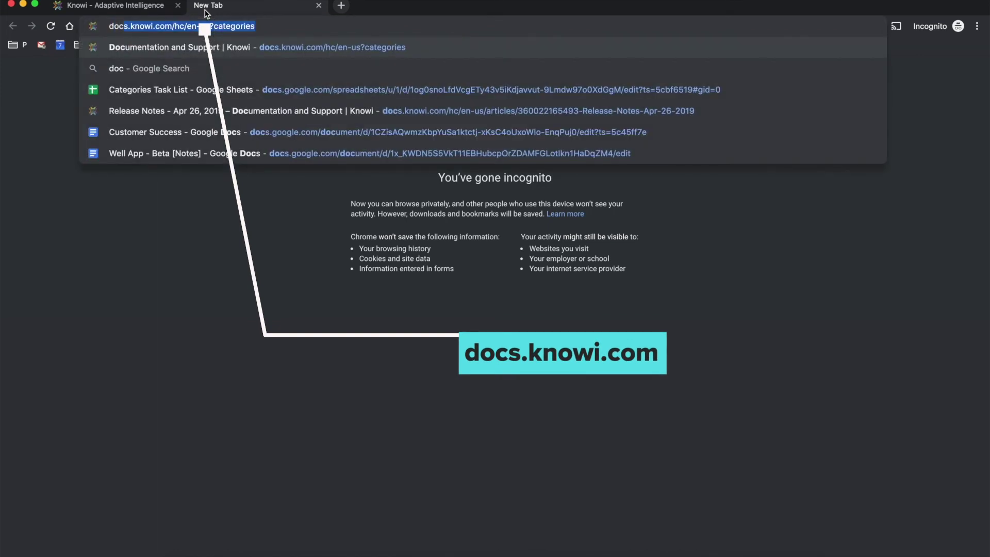
{"action": "type", "text": ".kno"}
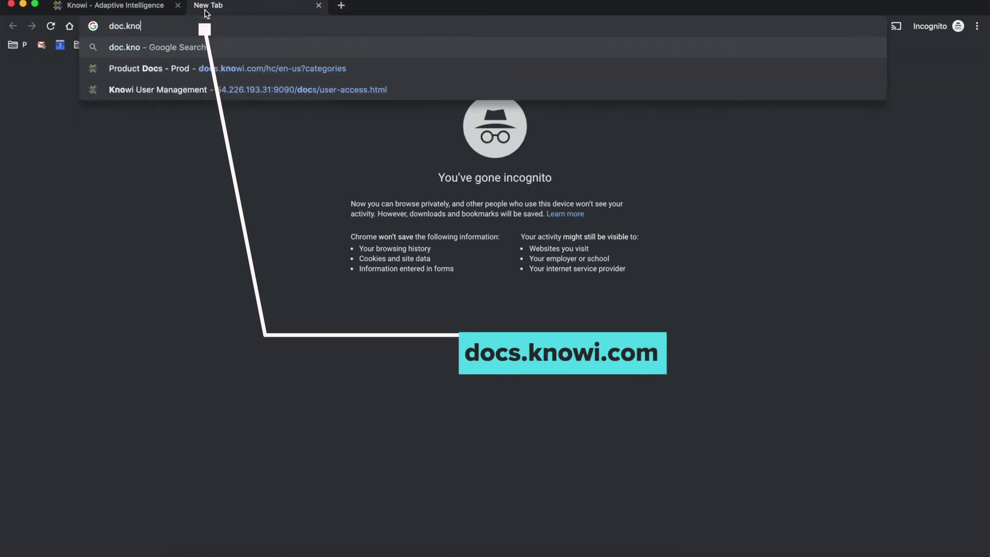
{"action": "key", "text": "BackSpace"}
{"action": "key", "text": "BackSpace"}
{"action": "key", "text": "BackSpace"}
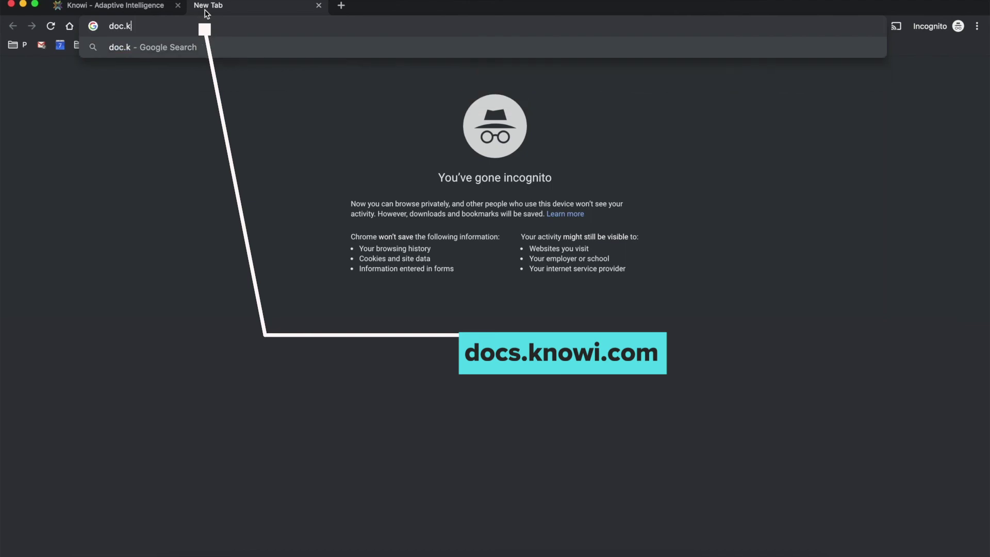
{"action": "key", "text": "BackSpace"}
{"action": "type", "text": "s.kno"}
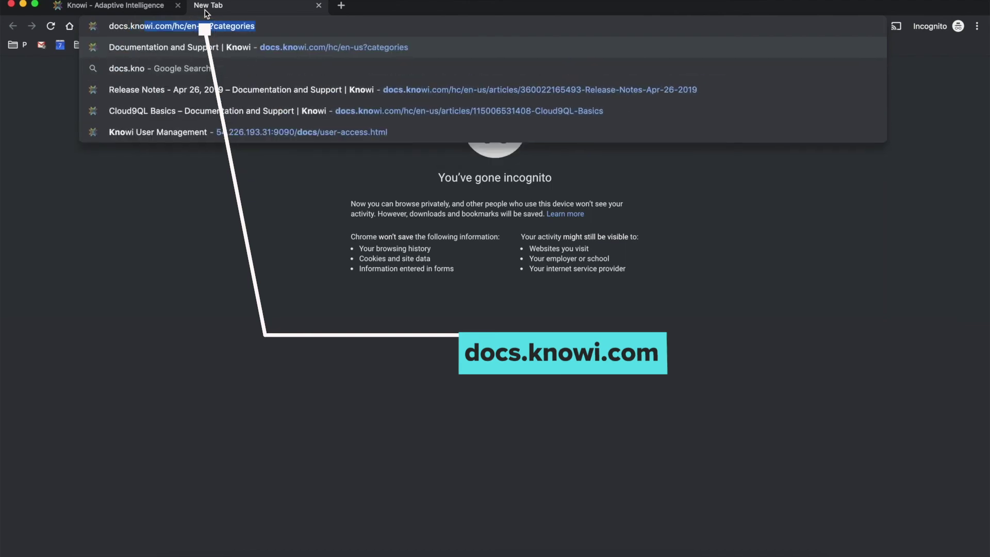
{"action": "key", "text": "Return"}
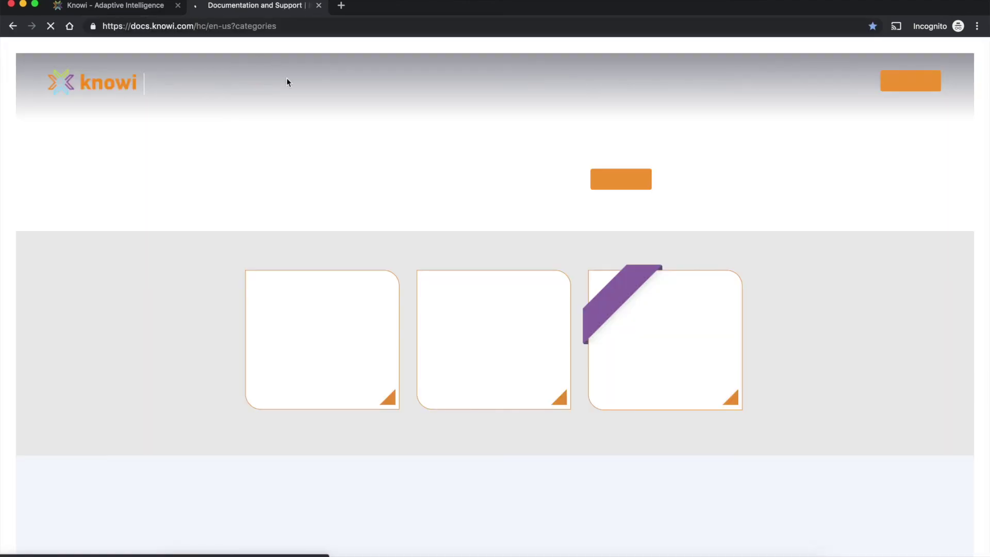
{"action": "scroll", "coordinate": [382, 142], "scroll_direction": "up", "scroll_amount": 10}
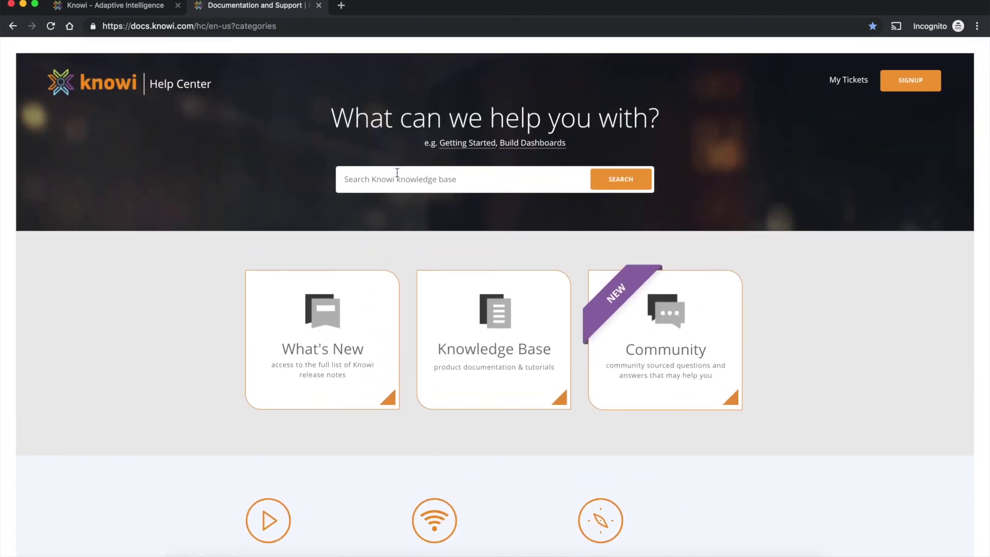
{"action": "key", "text": "ctrl+shift+Tab"}
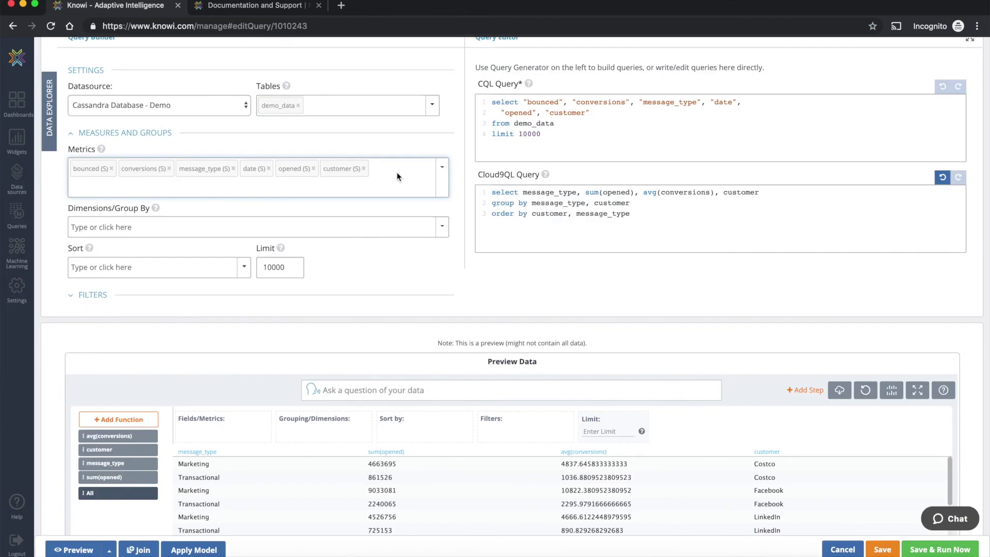